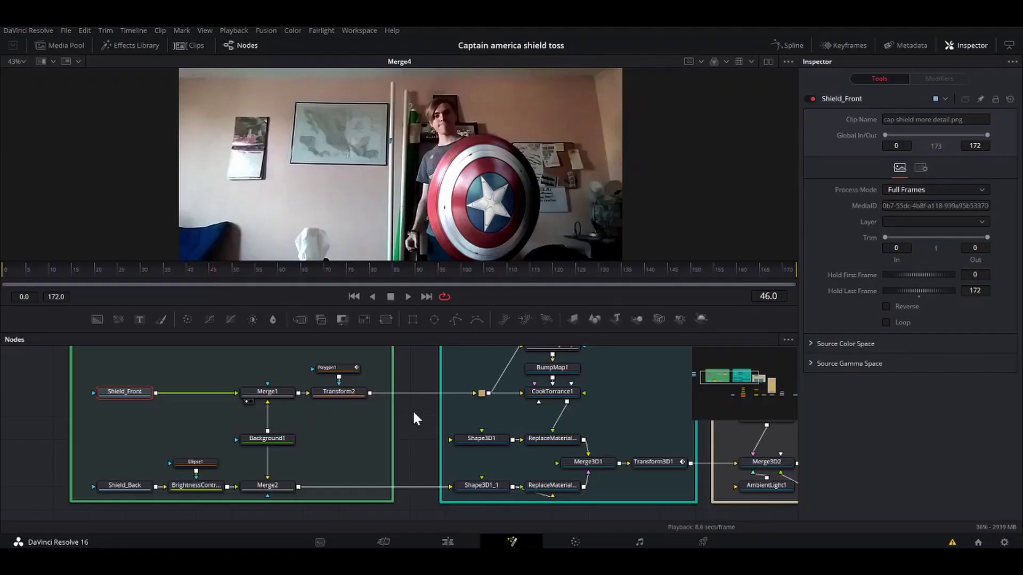
Survey the composite's node groups, then display the Shield_Front texture in the viewer.
drag(413, 410, 403, 430)
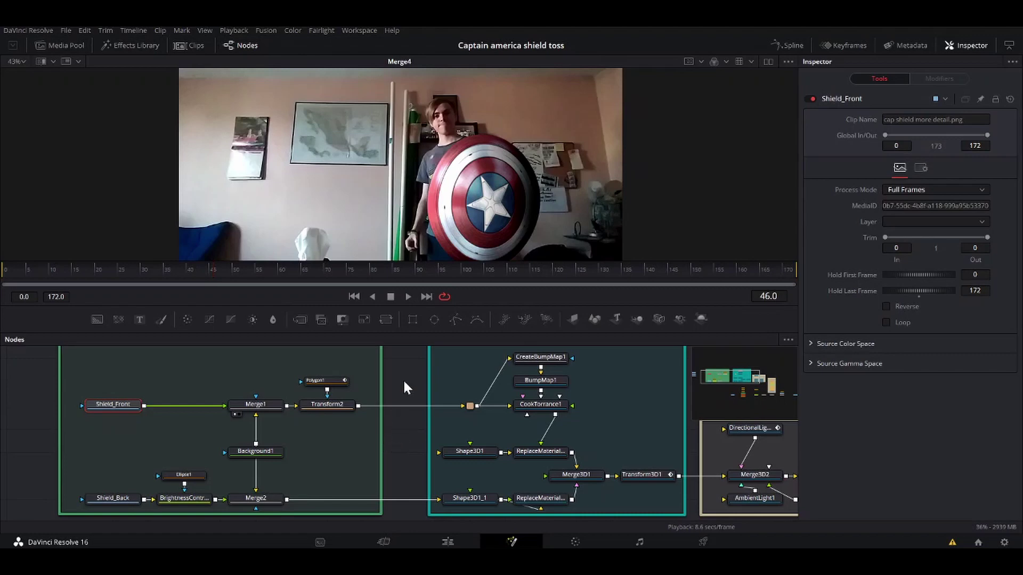
drag(403, 379, 126, 375)
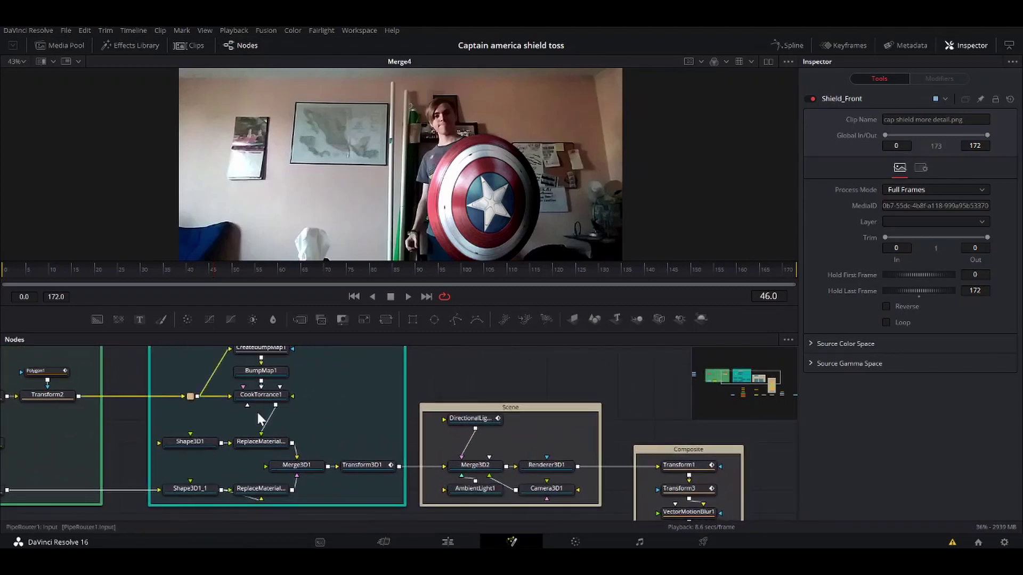
drag(608, 417, 597, 281)
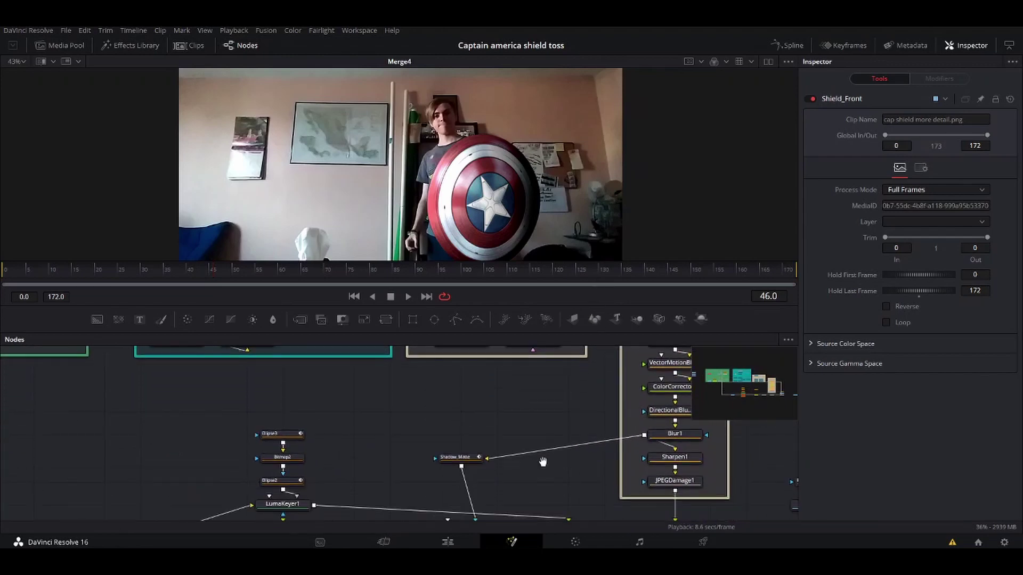
drag(543, 462, 536, 379)
drag(357, 387, 429, 480)
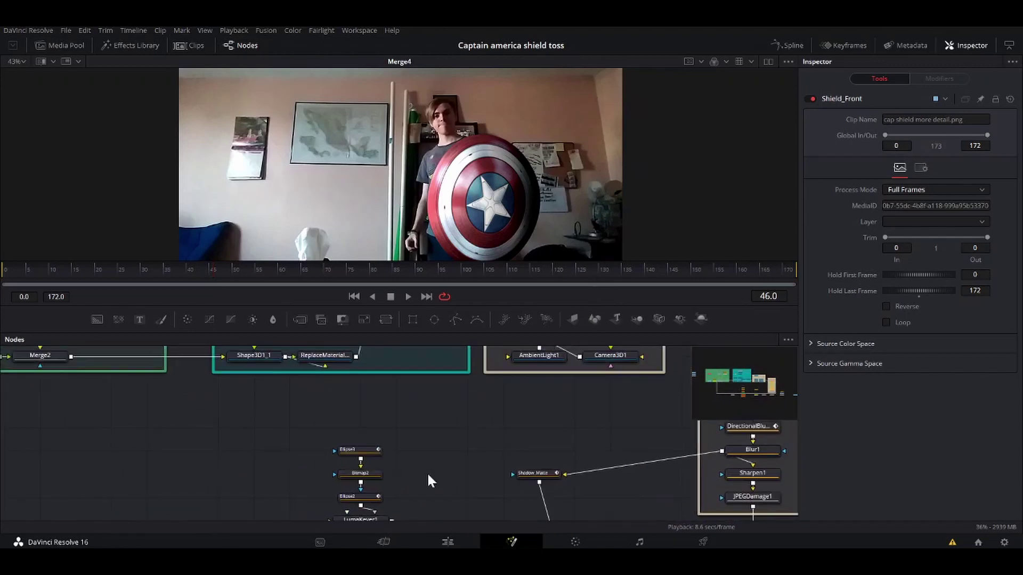
drag(200, 417, 356, 494)
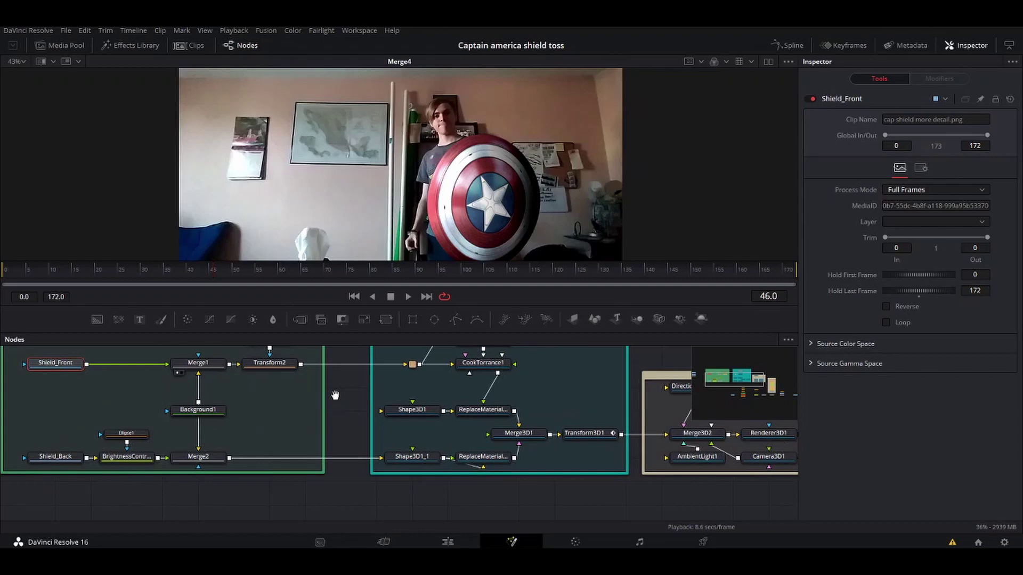
drag(335, 395, 405, 434)
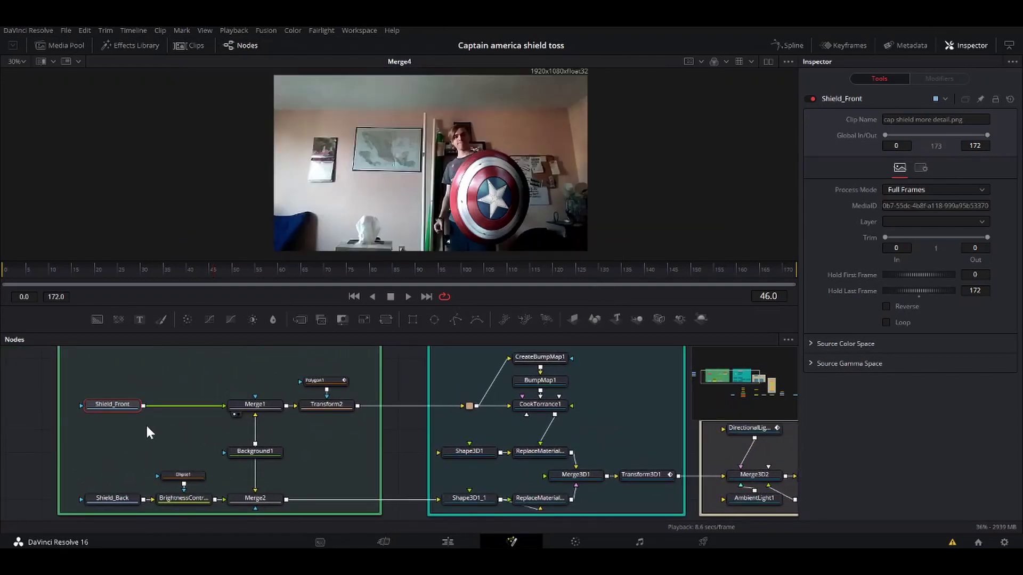
key(1)
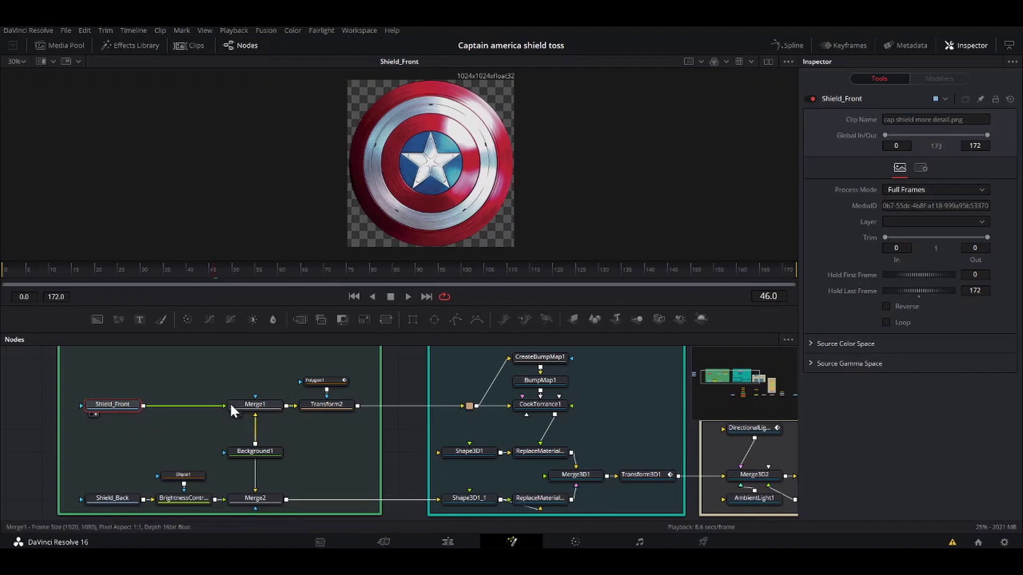
View the Merge1 result and enlarge the viewer to show the whole shield.
click(265, 405)
key(1)
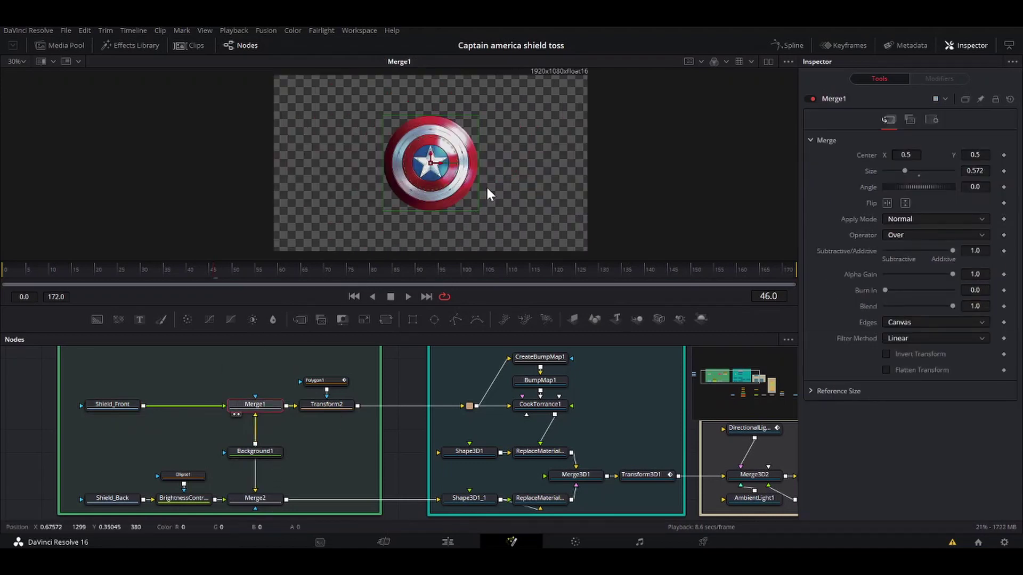
scroll(490, 178, up, 1)
scroll(533, 183, up, 1)
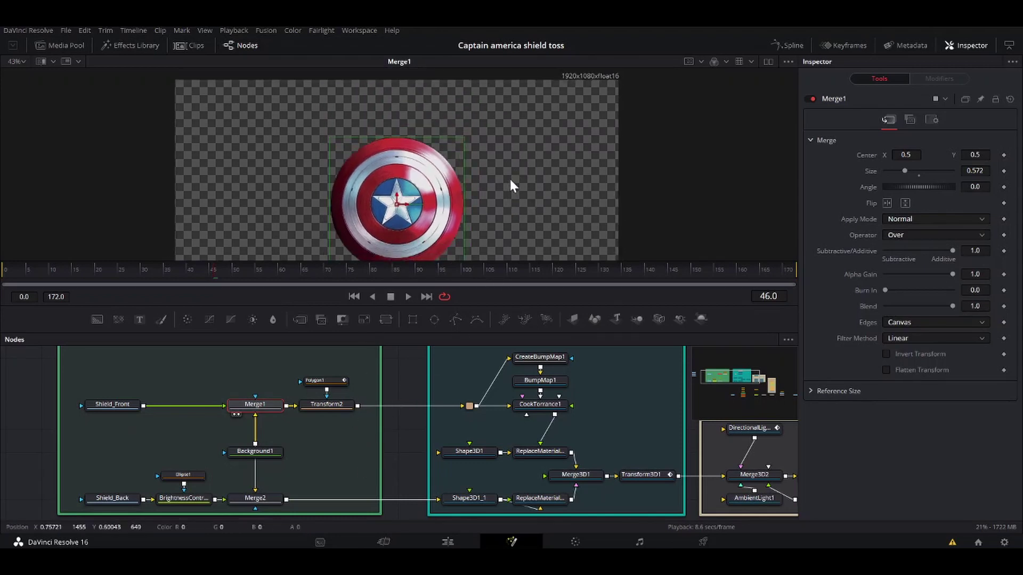
scroll(456, 193, up, 1)
drag(507, 296, 507, 331)
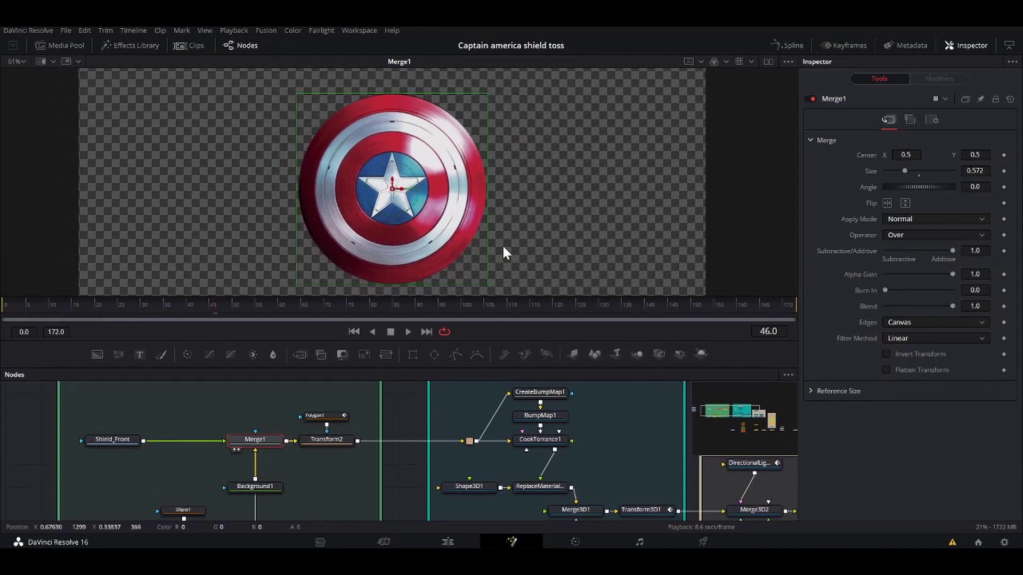
Show the Transform2 rotated texture and disable the Polygon1 mask to compare.
click(338, 440)
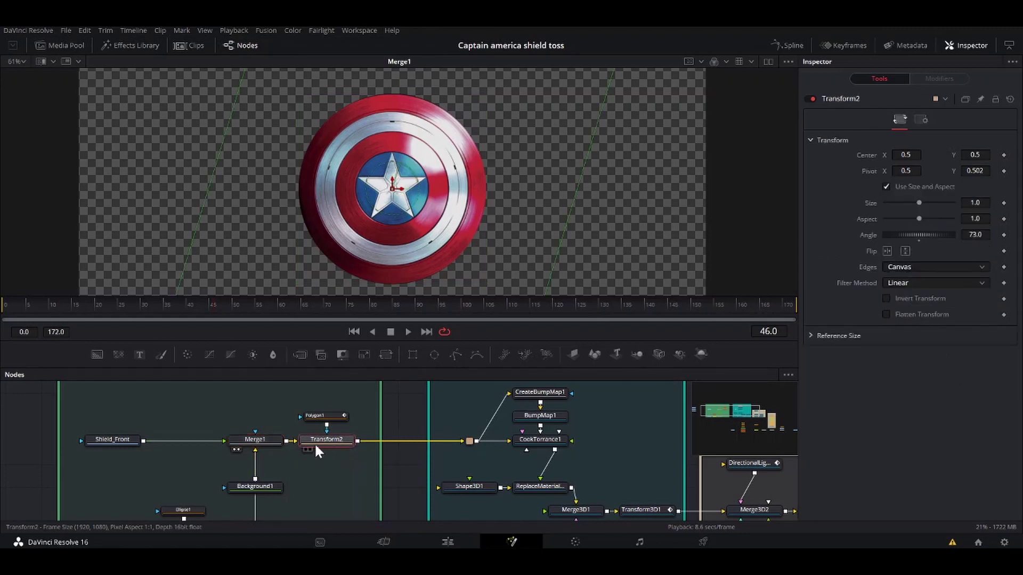
drag(342, 436, 489, 125)
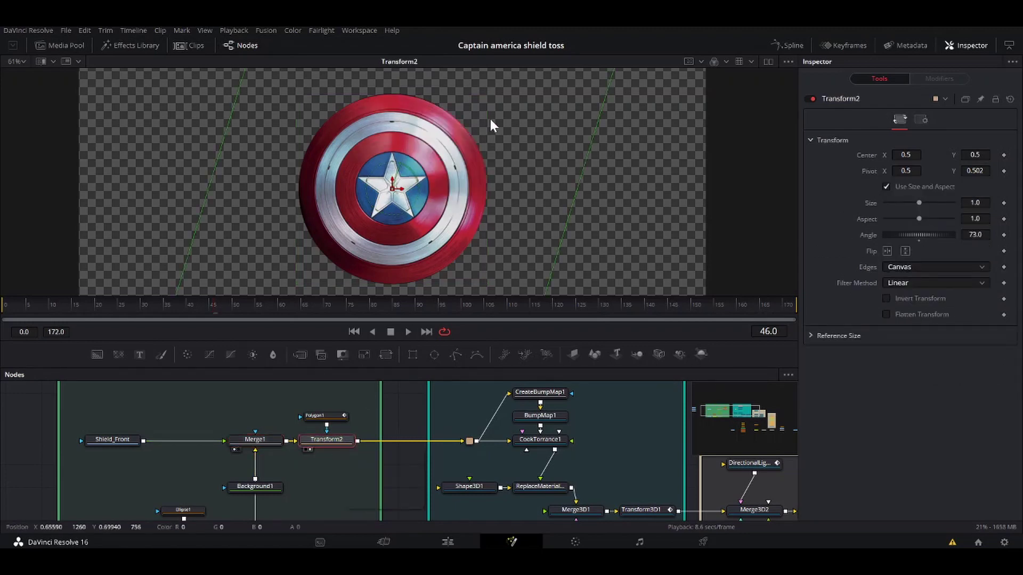
click(325, 415)
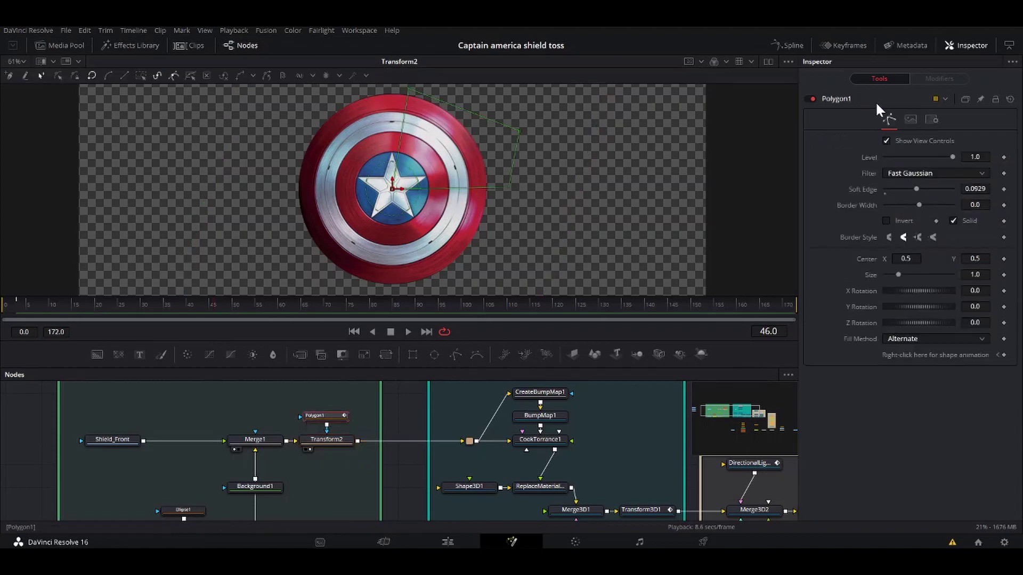
click(811, 99)
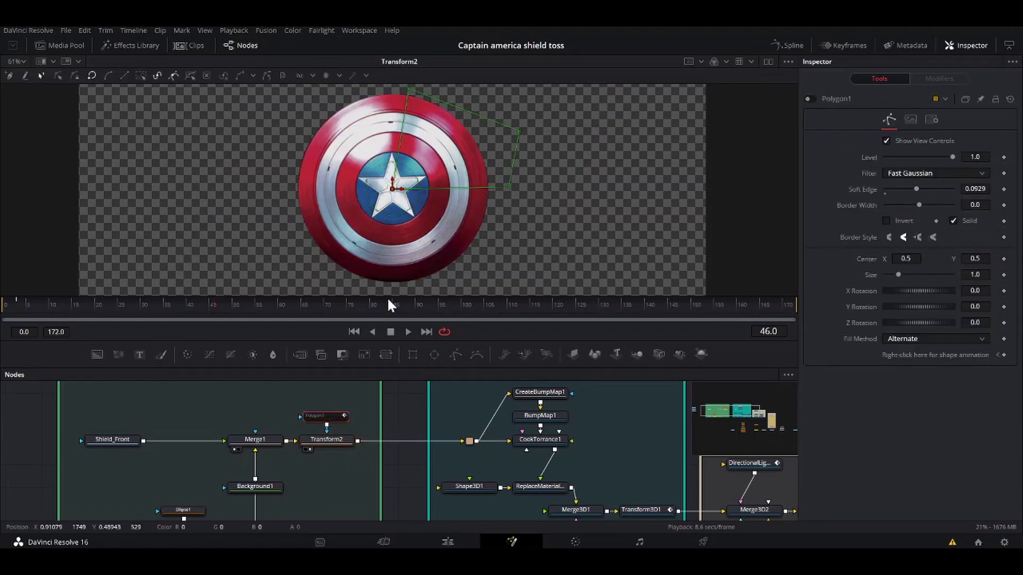
Compare the Merge1 and Transform2 results, then re-enable the Polygon1 mask.
click(260, 439)
key(1)
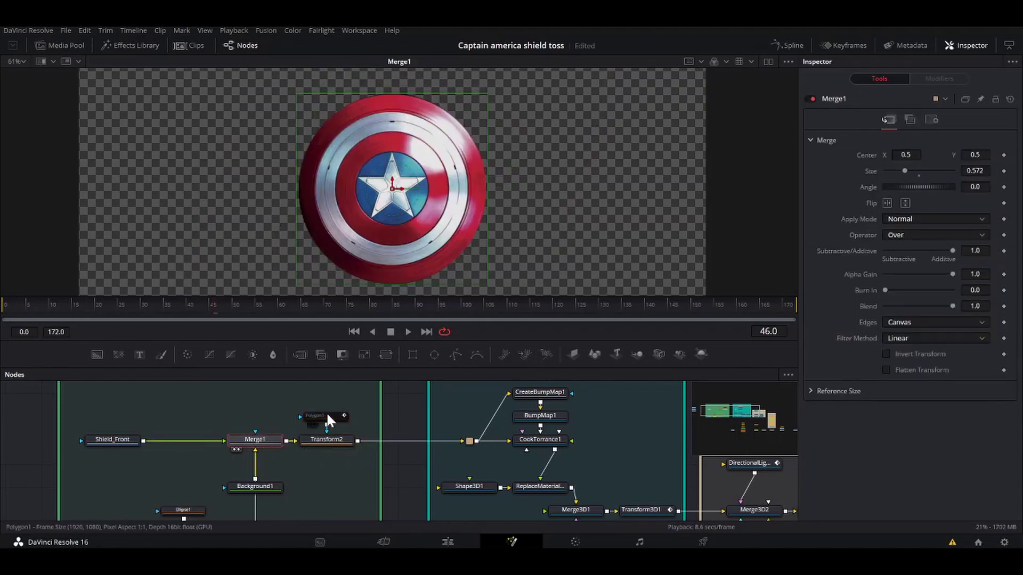
click(346, 440)
key(1)
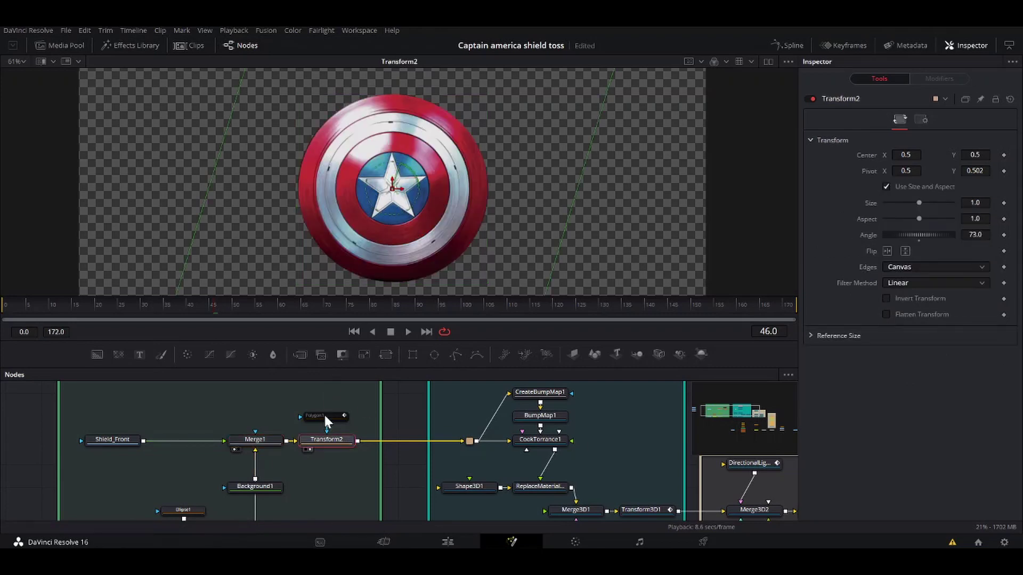
click(324, 416)
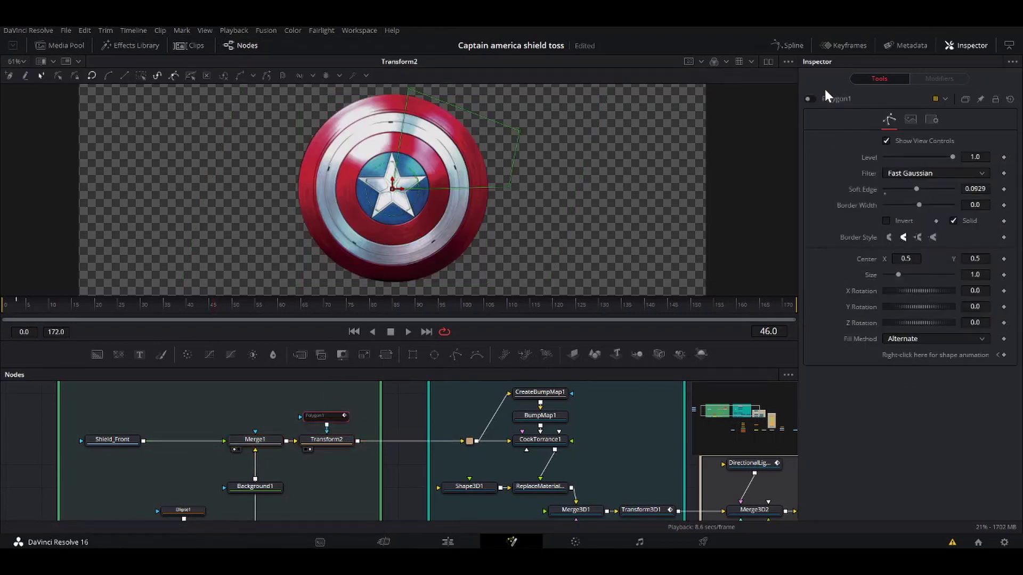
click(808, 100)
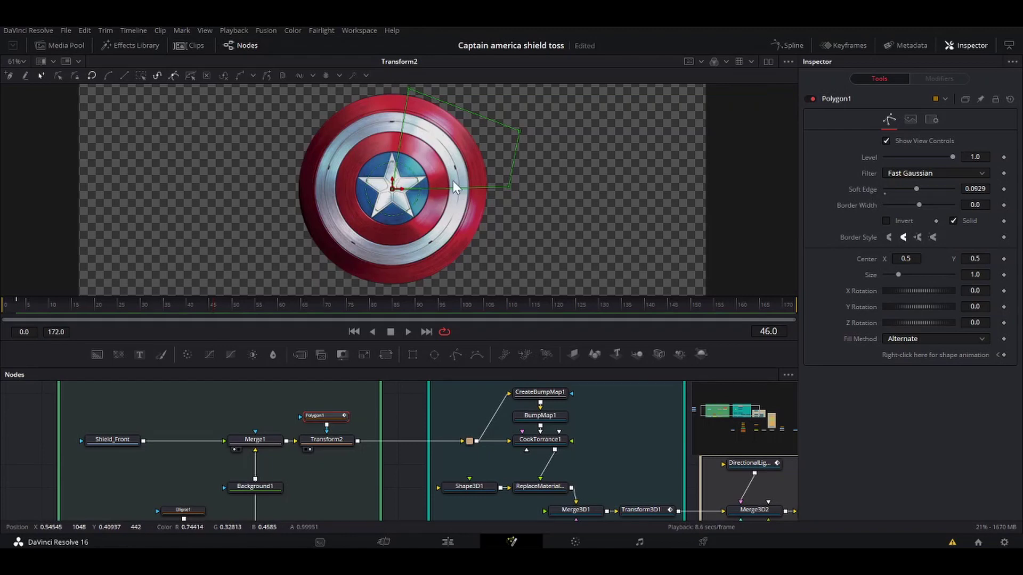
click(407, 414)
Preview CreateBumpMap1's star detail, then BumpMap1 on the material sphere.
drag(446, 441, 289, 459)
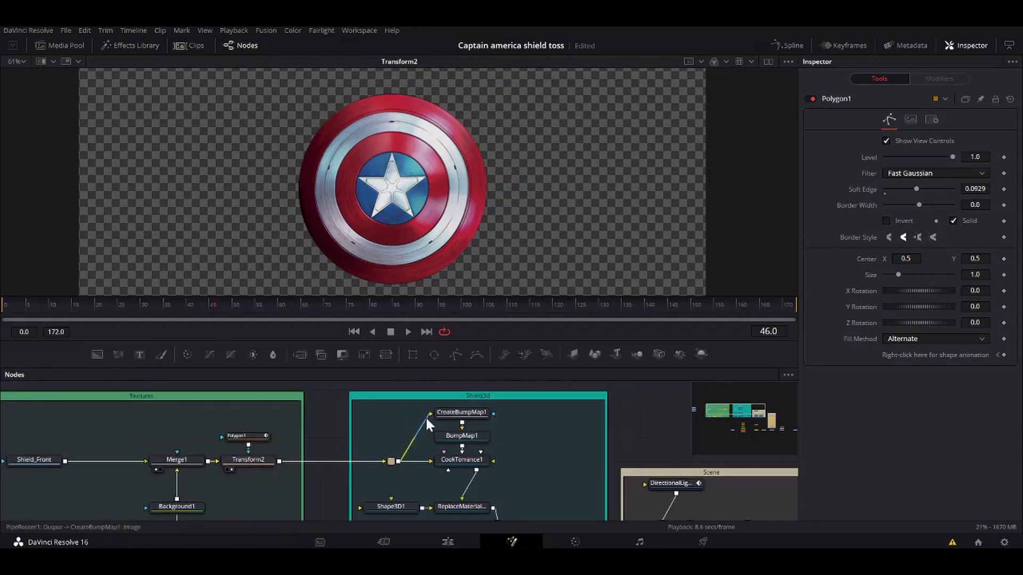
click(441, 411)
key(1)
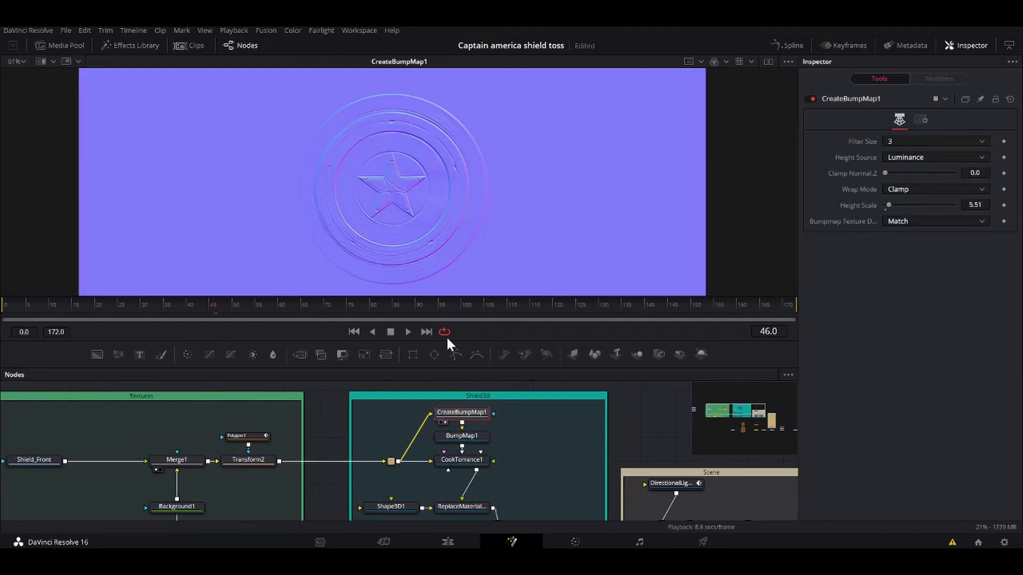
scroll(450, 174, up, 3)
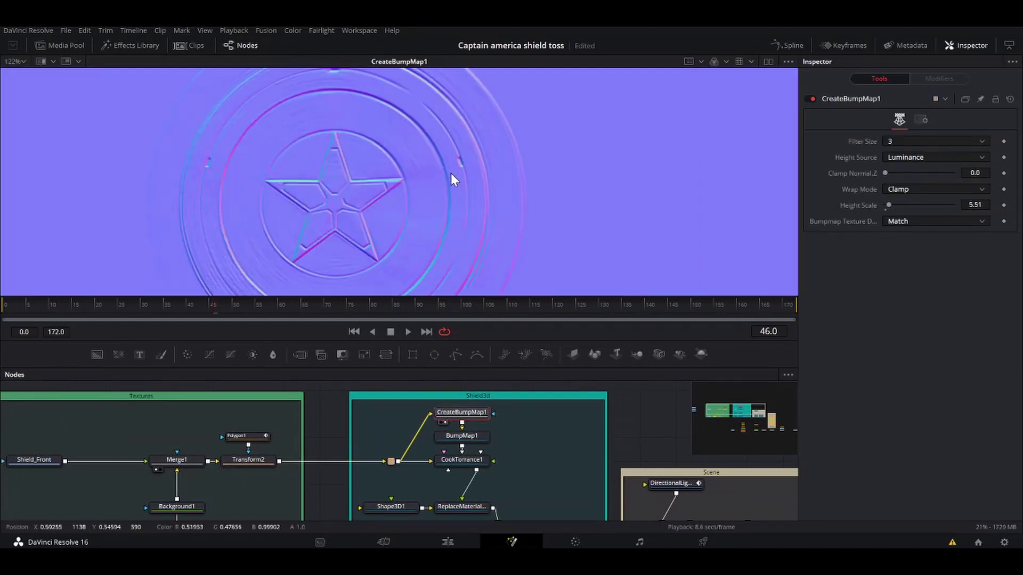
drag(451, 174, 491, 204)
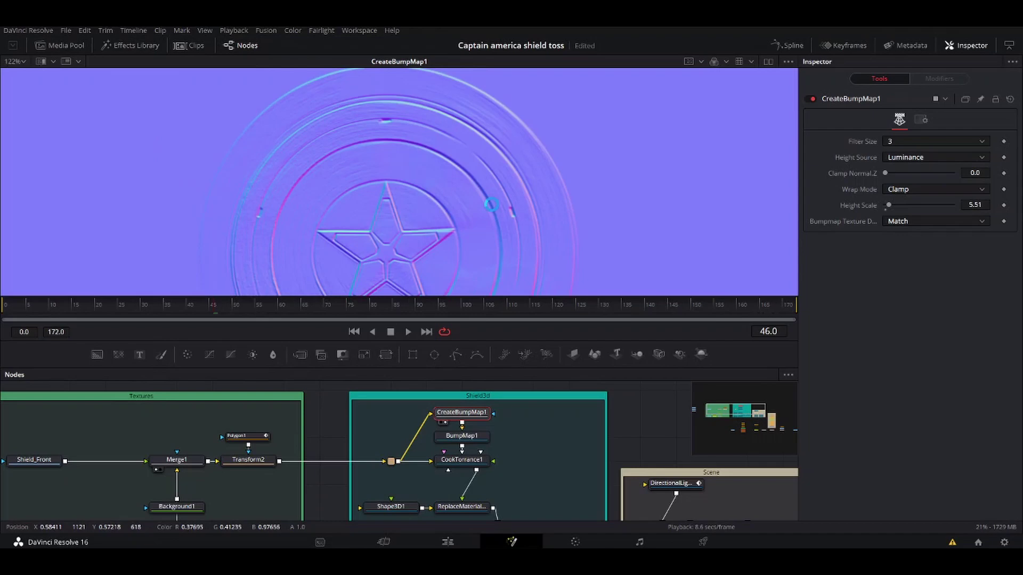
scroll(491, 205, down, 3)
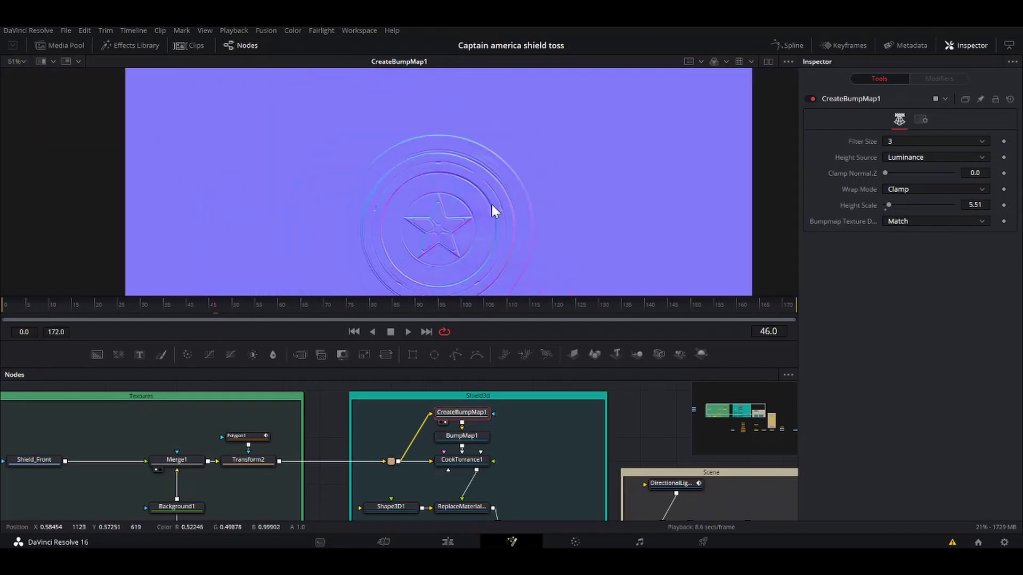
click(477, 435)
key(1)
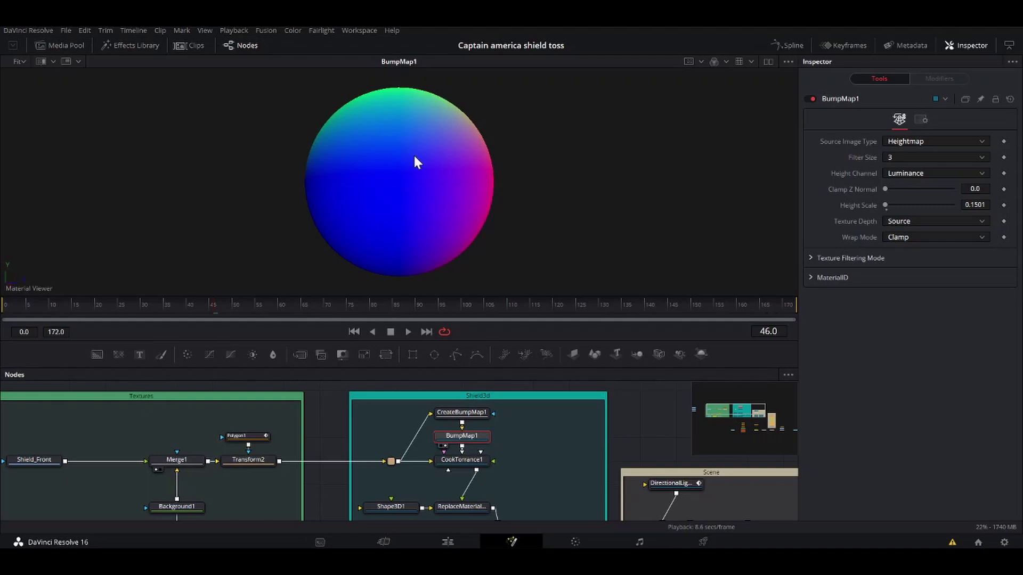
Set CookTorrance1's specular roughness to 0.134 and check the shaded shield preview.
click(468, 462)
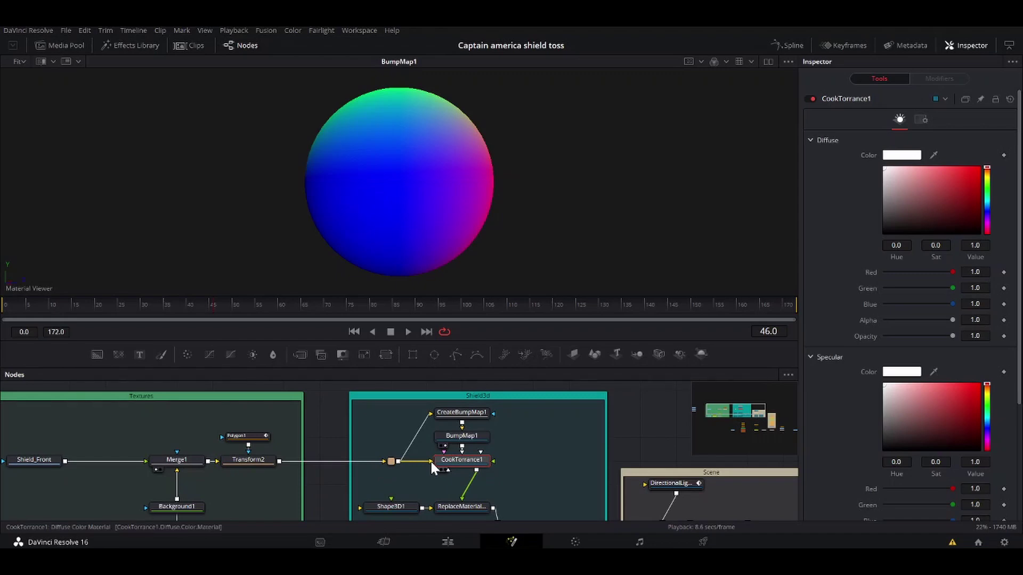
key(1)
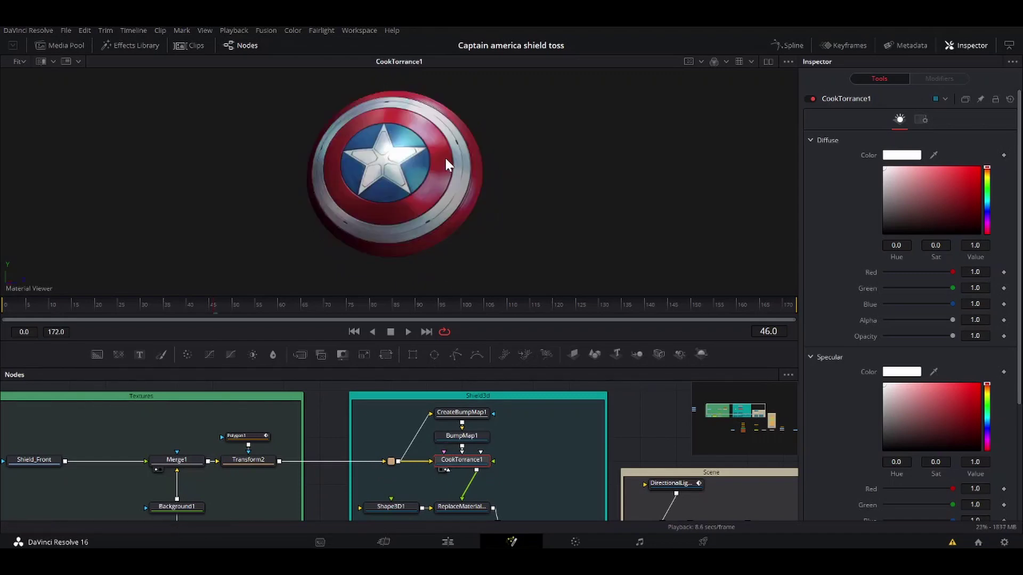
mouse_move(444, 156)
mouse_down()
mouse_move(415, 235)
mouse_move(426, 168)
mouse_move(431, 181)
mouse_up()
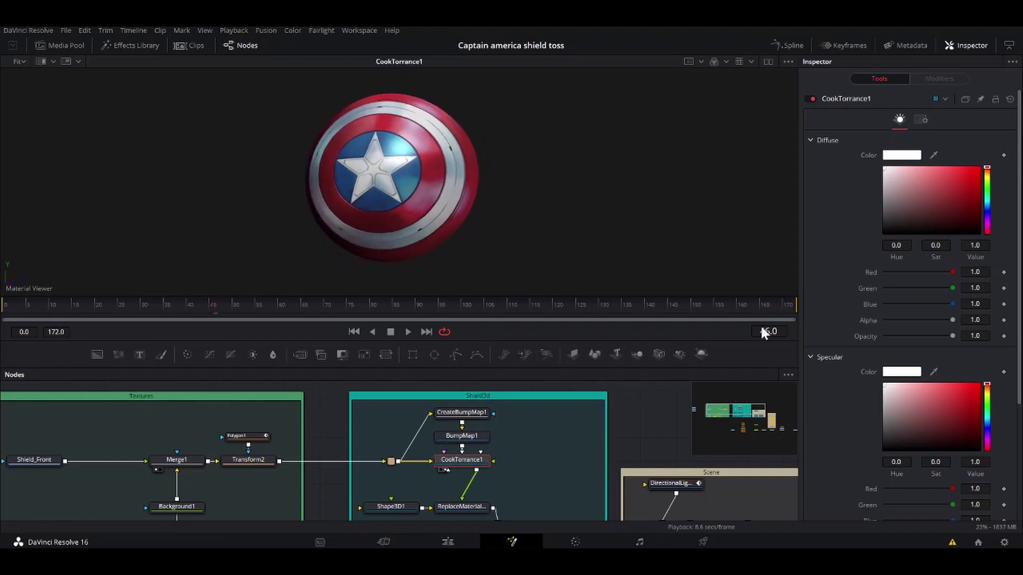
scroll(878, 362, down, 5)
click(887, 395)
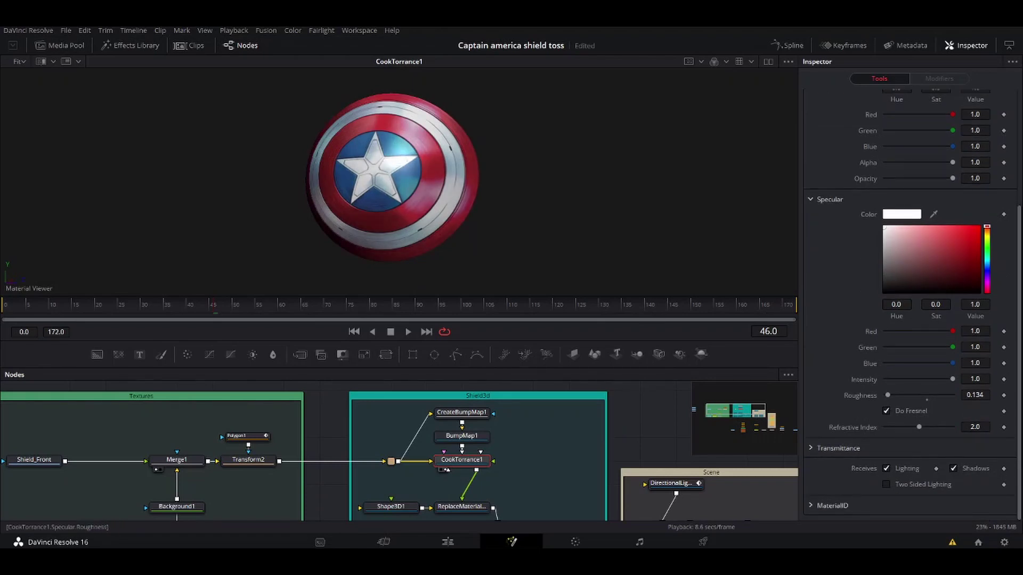
drag(453, 175, 397, 152)
scroll(551, 432, down, 3)
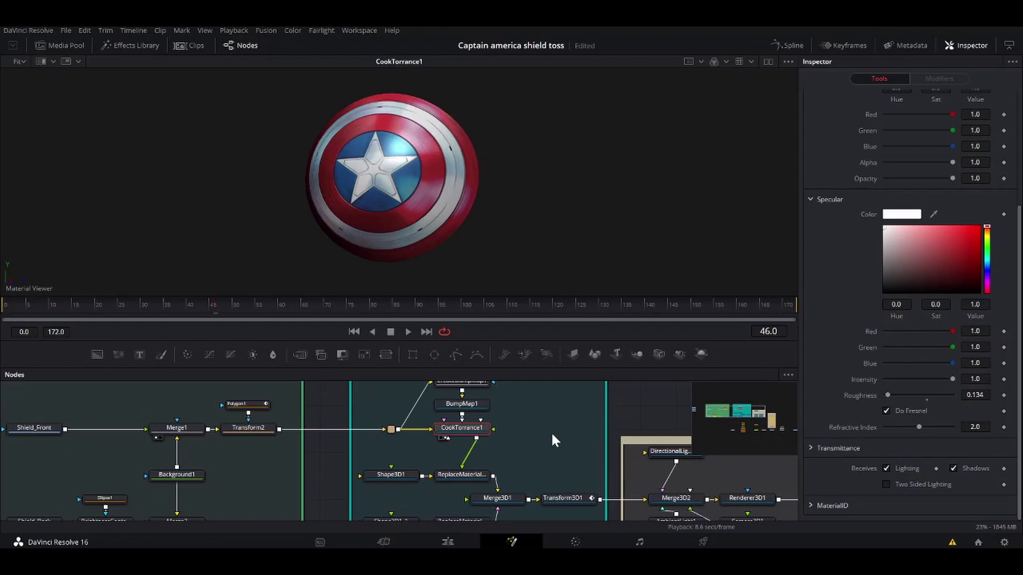
View Shape3D1's egg-shaped sphere and orbit around it to check its shape settings.
click(413, 441)
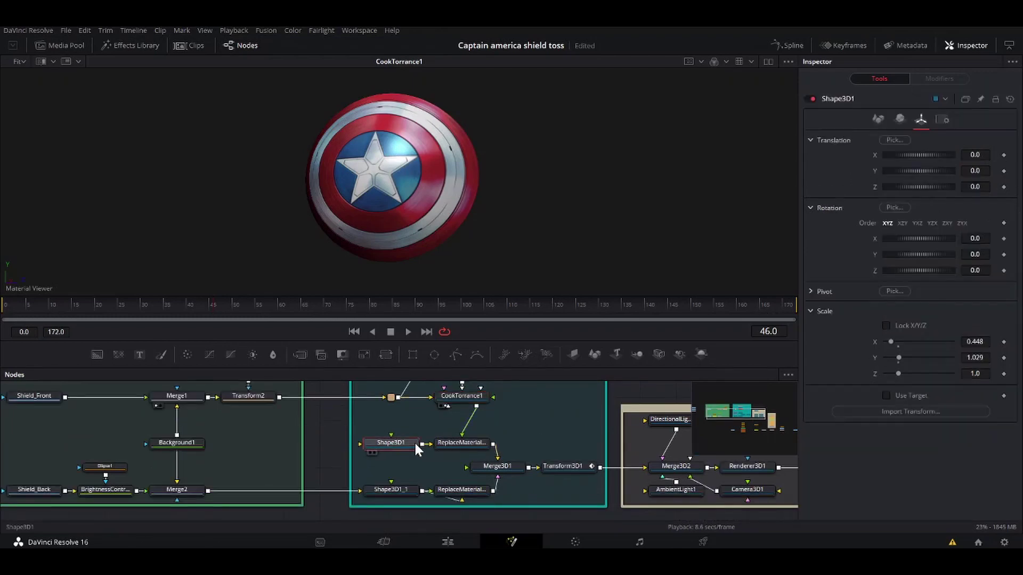
key(1)
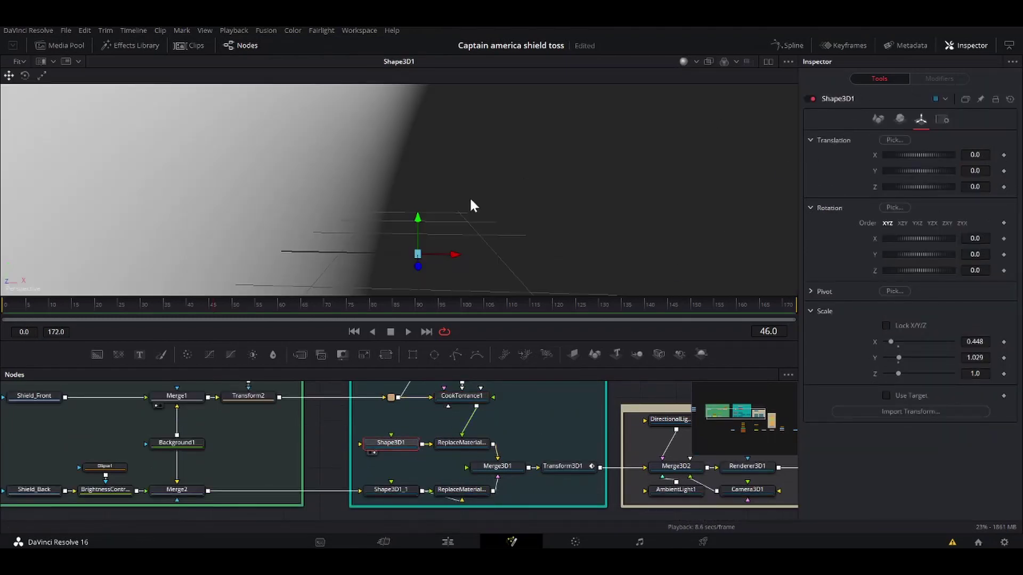
scroll(471, 196, down, 5)
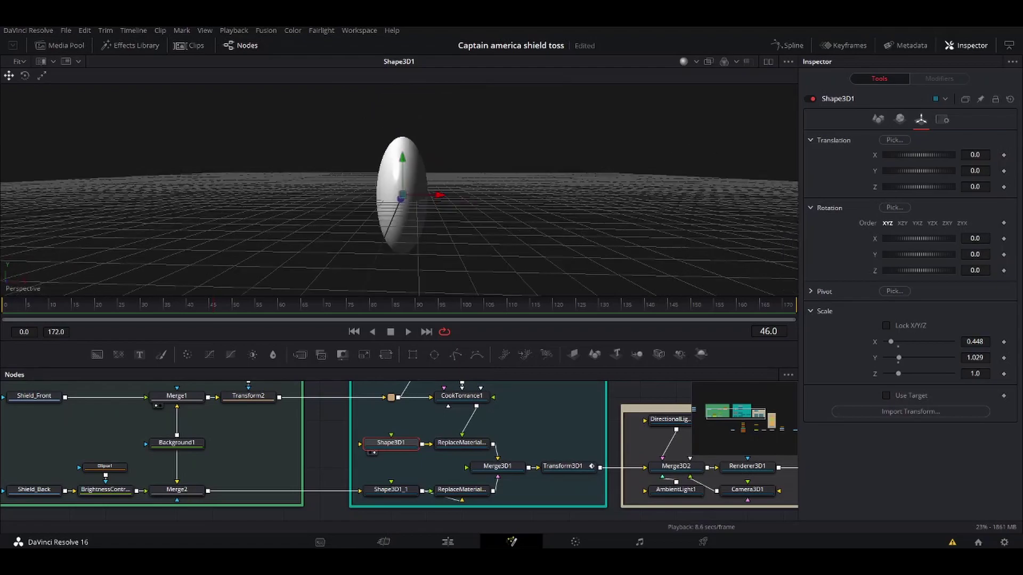
click(887, 116)
drag(467, 143, 255, 194)
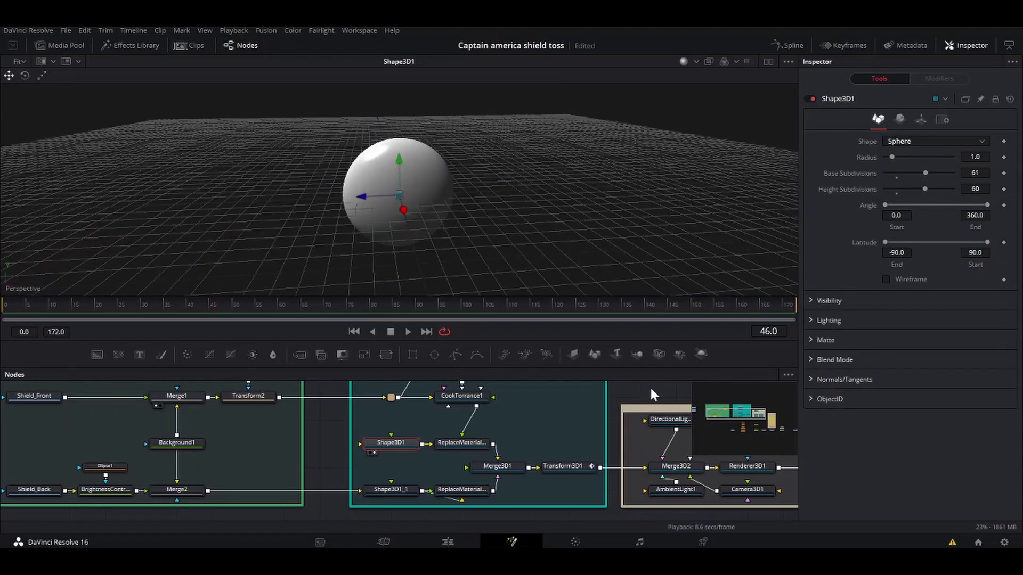
drag(486, 206, 820, 146)
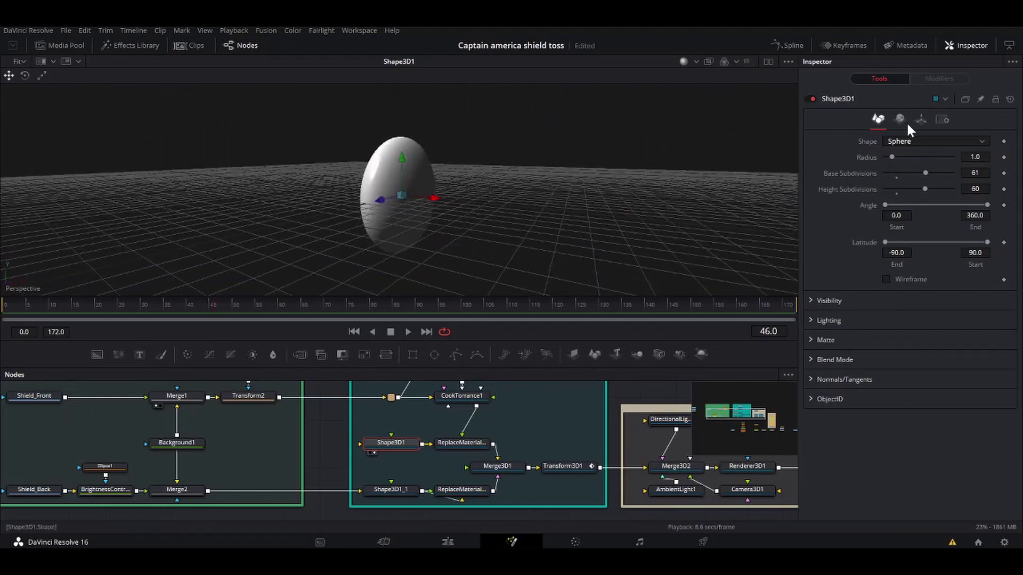
Test locked uniform scale on Shape3D1, then undo back to X 0.448.
click(921, 120)
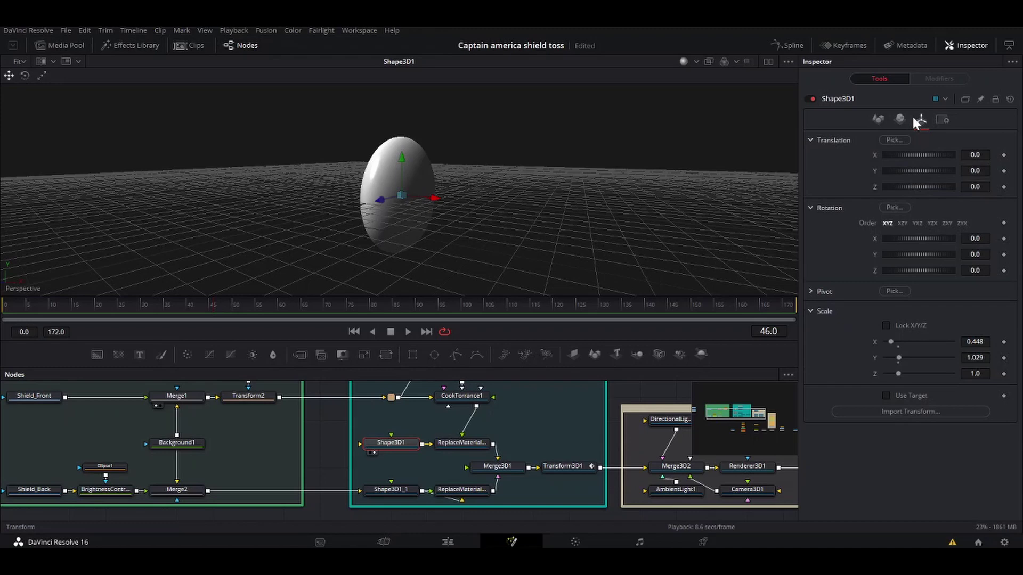
click(886, 323)
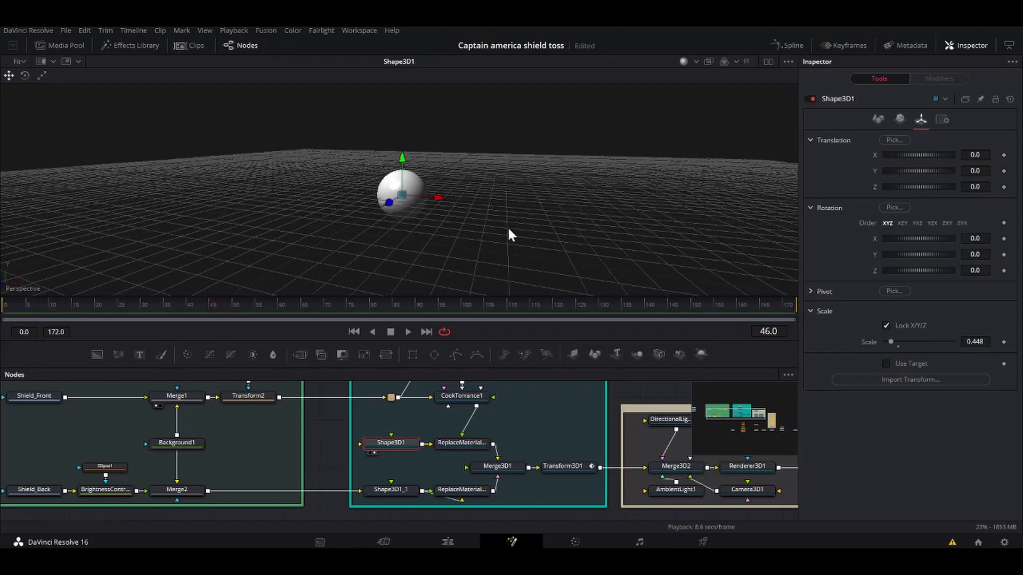
drag(890, 342, 913, 341)
click(886, 324)
drag(651, 175, 637, 321)
key(ctrl+z)
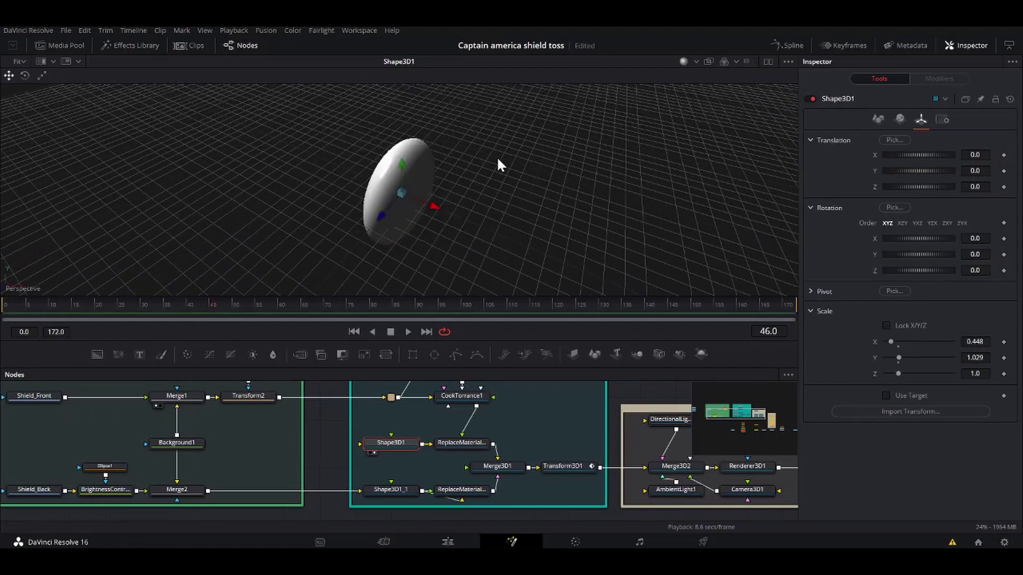
drag(499, 162, 426, 155)
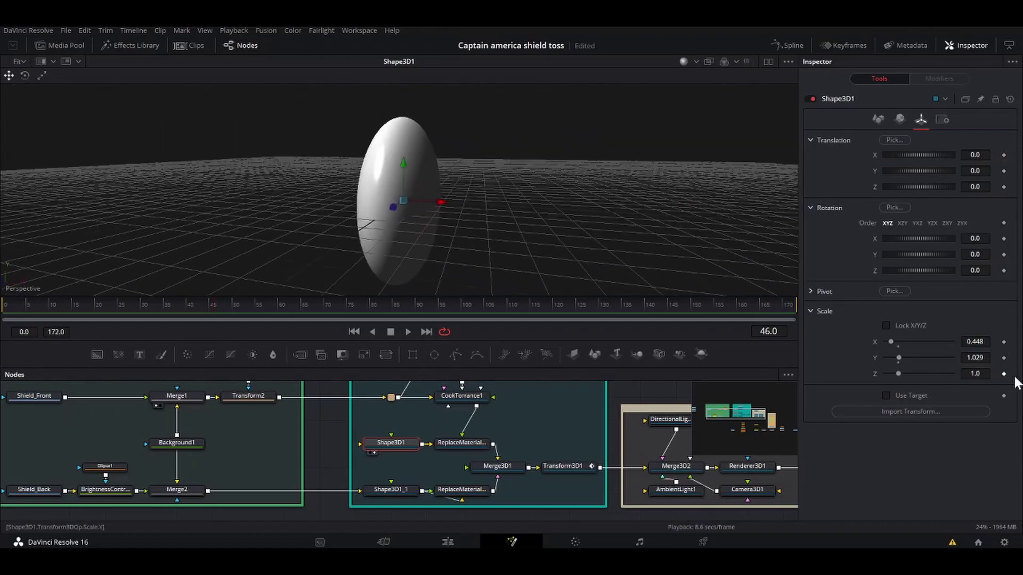
drag(548, 132, 445, 158)
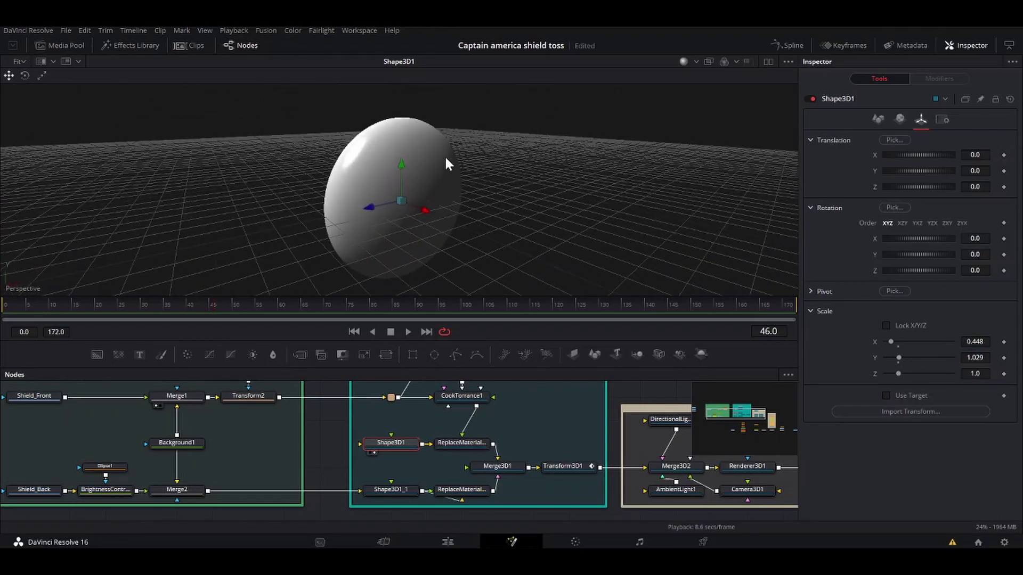
click(475, 443)
Load ReplaceMaterial3D1 and orbit the star-textured flattened sphere from low, edge-on and front angles.
scroll(472, 440, up, 5)
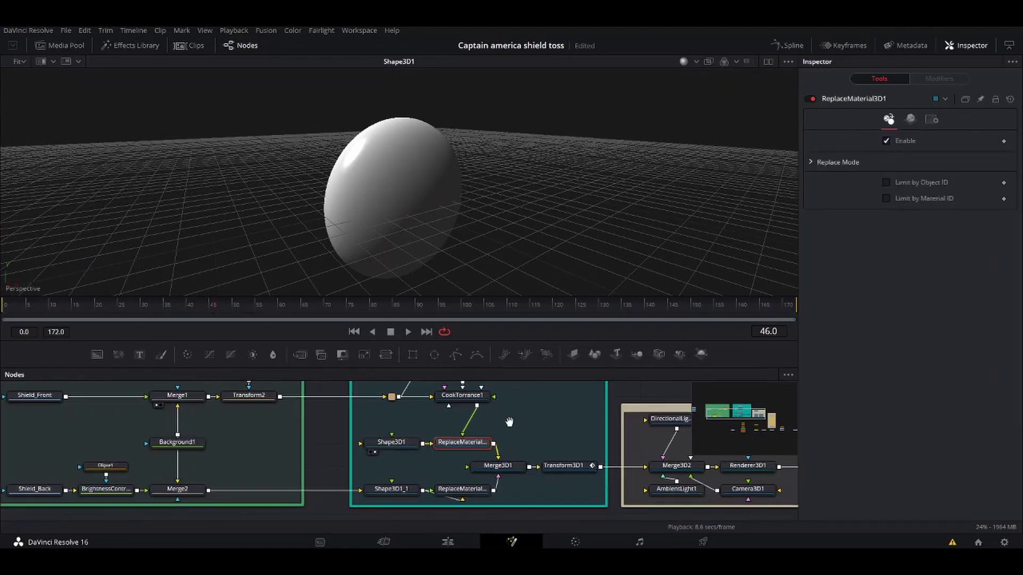
scroll(491, 440, down, 2)
key(1)
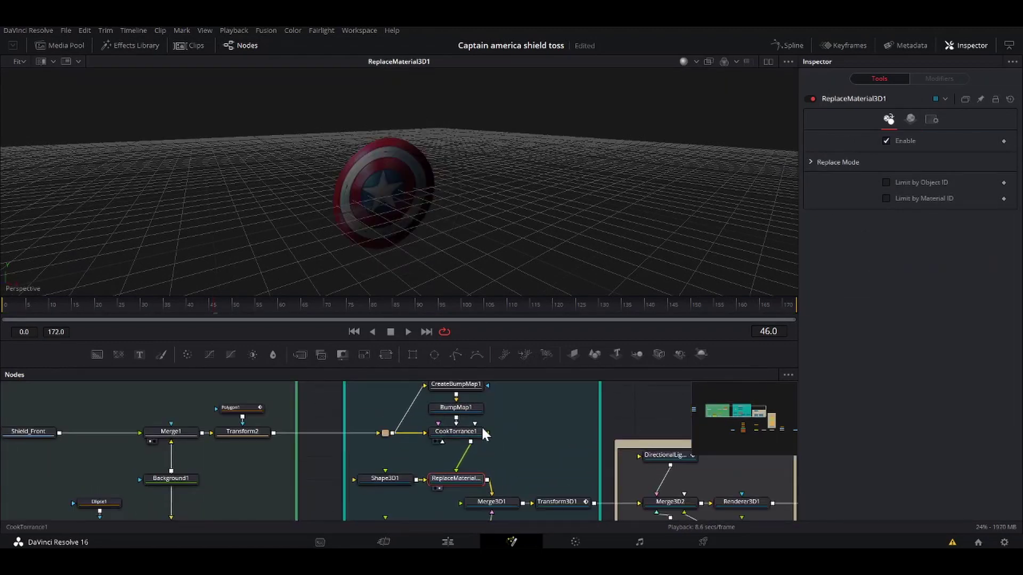
drag(422, 194, 742, 157)
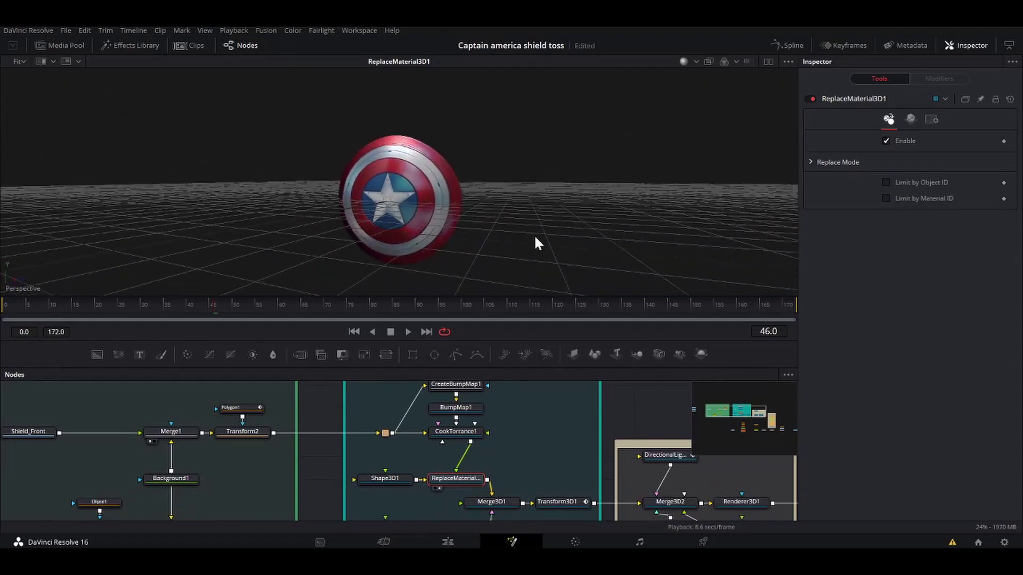
scroll(534, 234, up, 3)
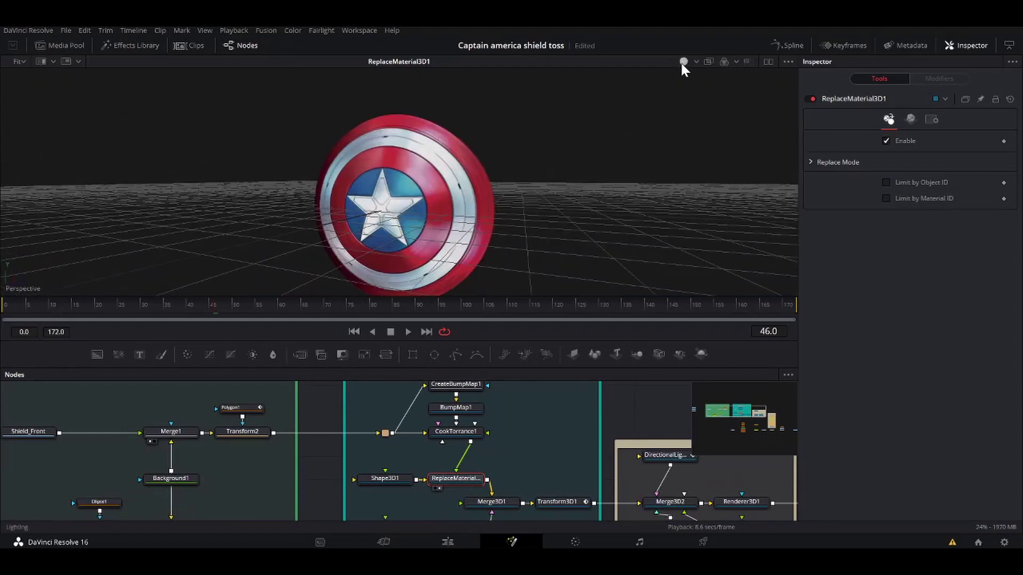
drag(579, 189, 403, 128)
drag(493, 165, 314, 104)
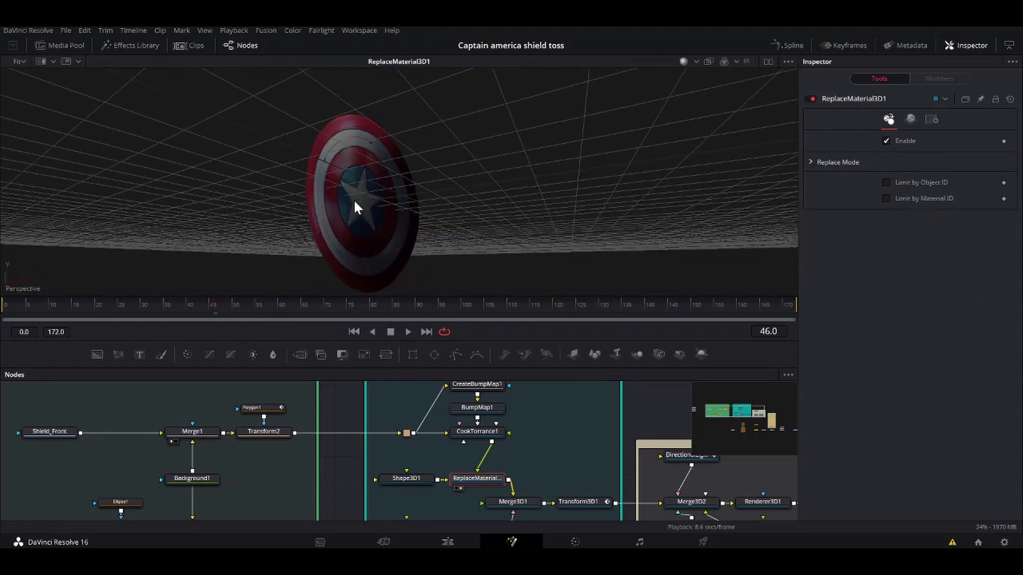
drag(343, 207, 311, 226)
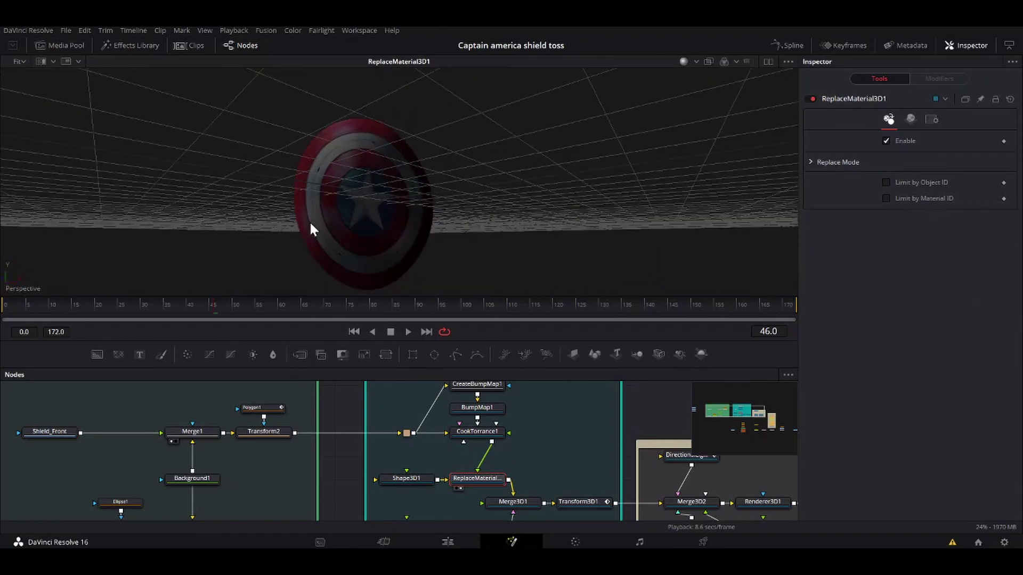
scroll(519, 441, down, 2)
View the Shield_Back image and its Ellipse1-masked BrightnessContrast1 result.
drag(306, 450, 382, 439)
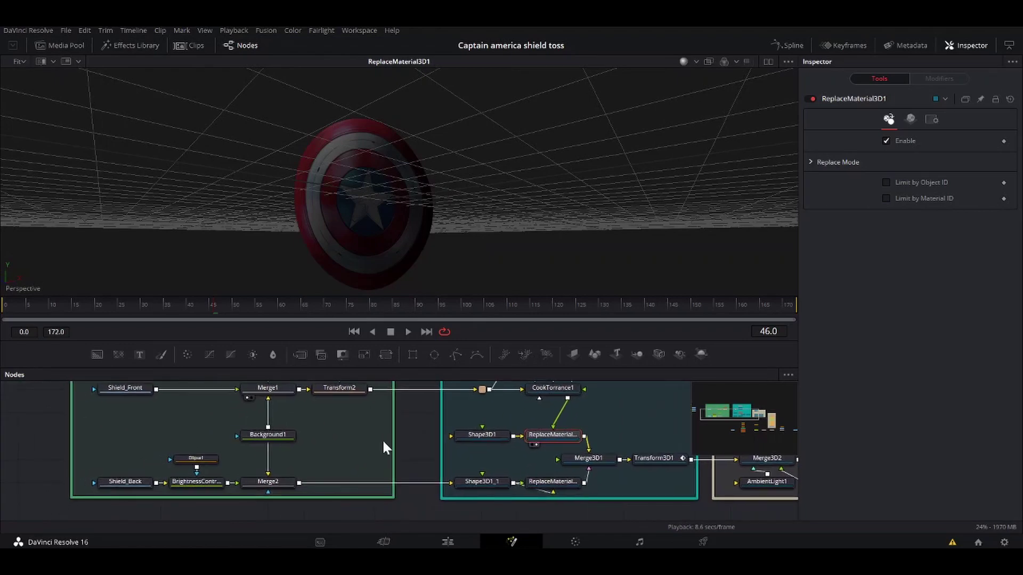
click(132, 481)
key(1)
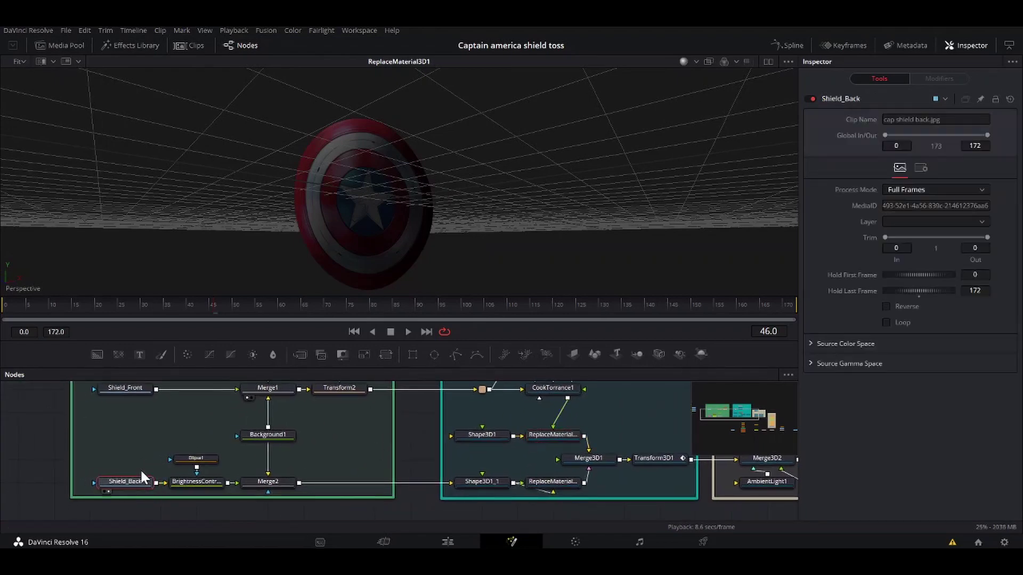
click(197, 458)
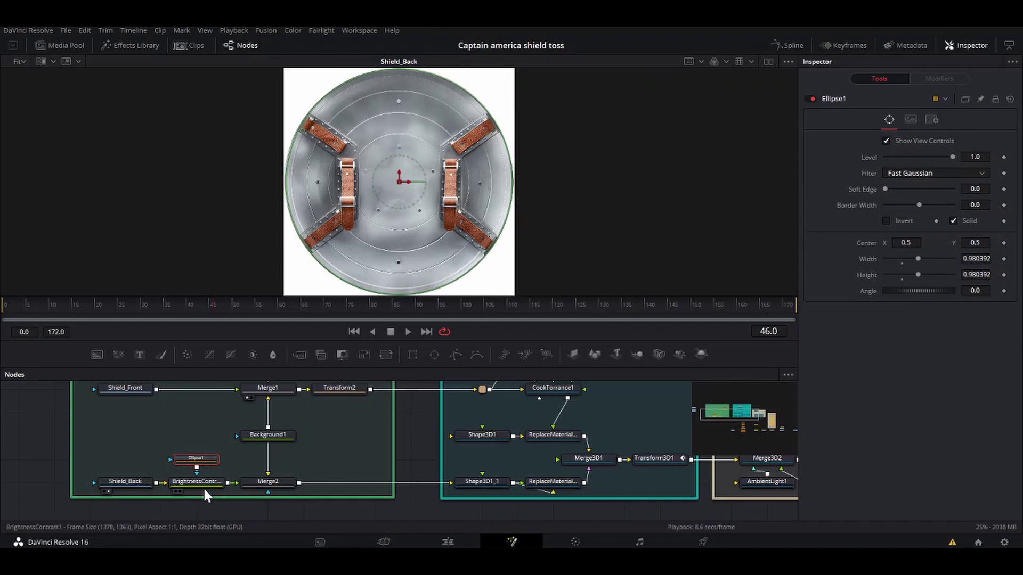
click(205, 478)
key(1)
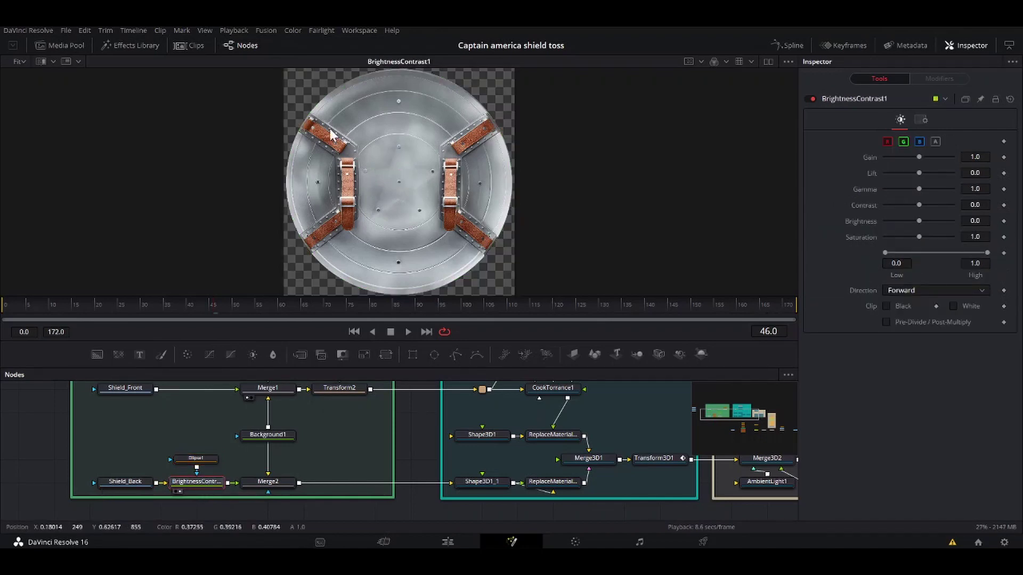
Check Merge2's scaled-down shield back and the second sphere Shape3D1_1 edge-on.
click(279, 477)
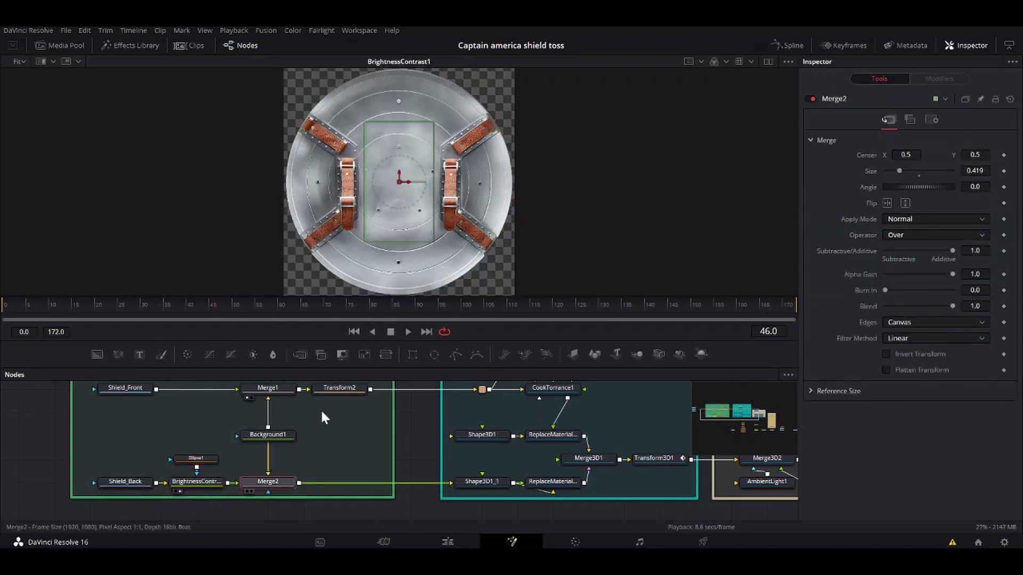
key(1)
drag(537, 152, 532, 185)
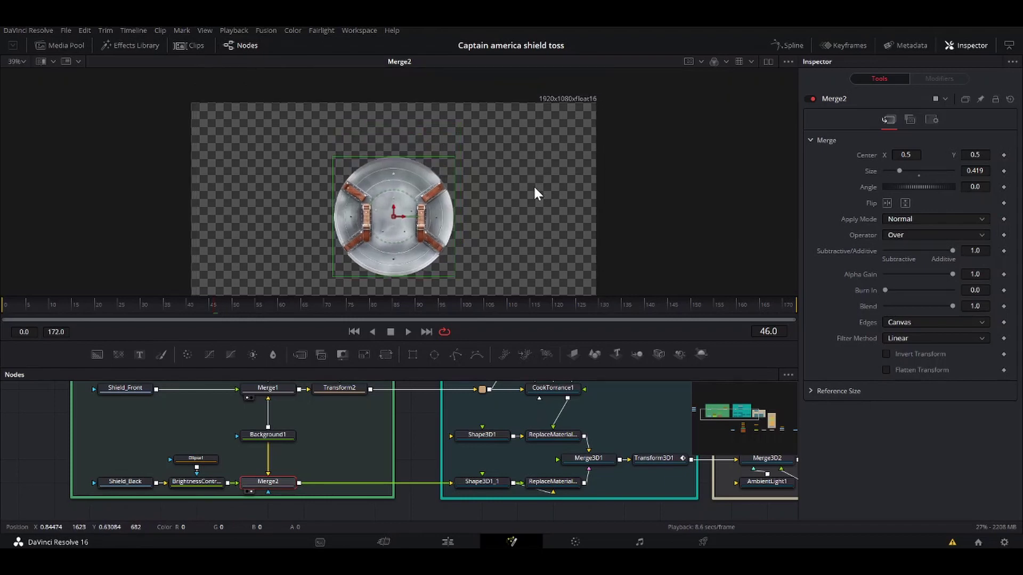
click(484, 482)
key(1)
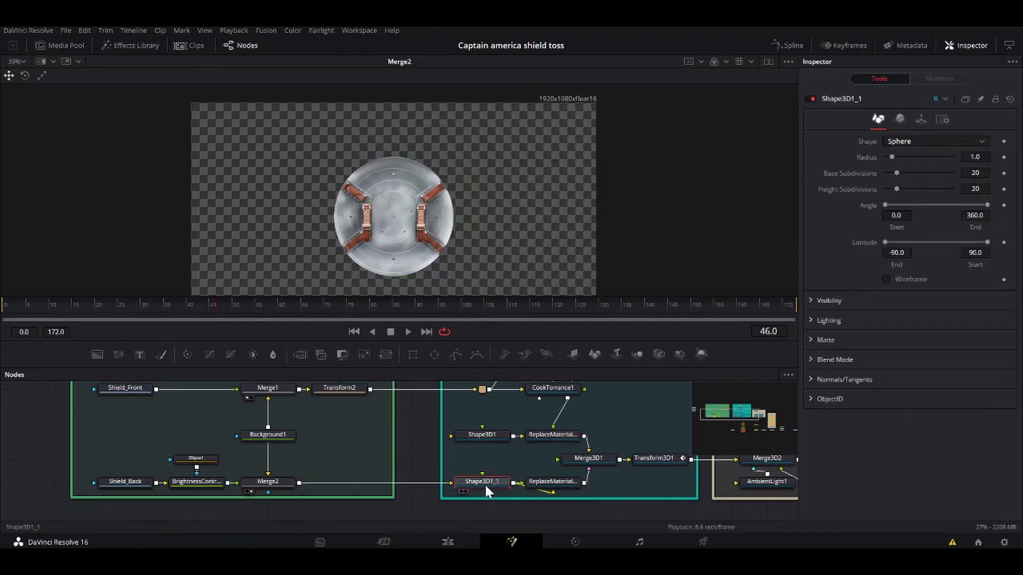
drag(457, 219, 581, 246)
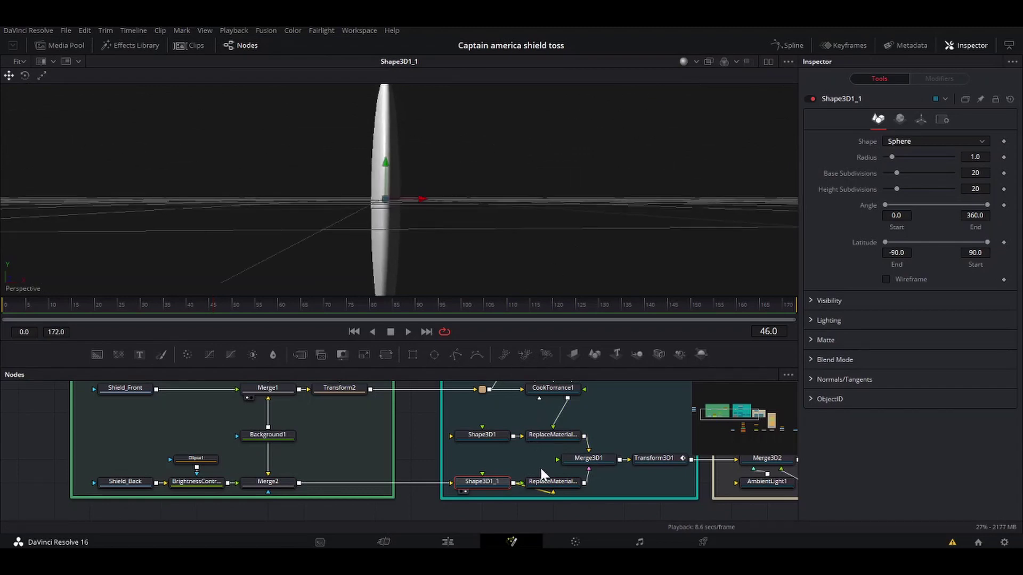
View ReplaceMaterial3D1_1 and orbit around the strapped shield back texture.
click(544, 483)
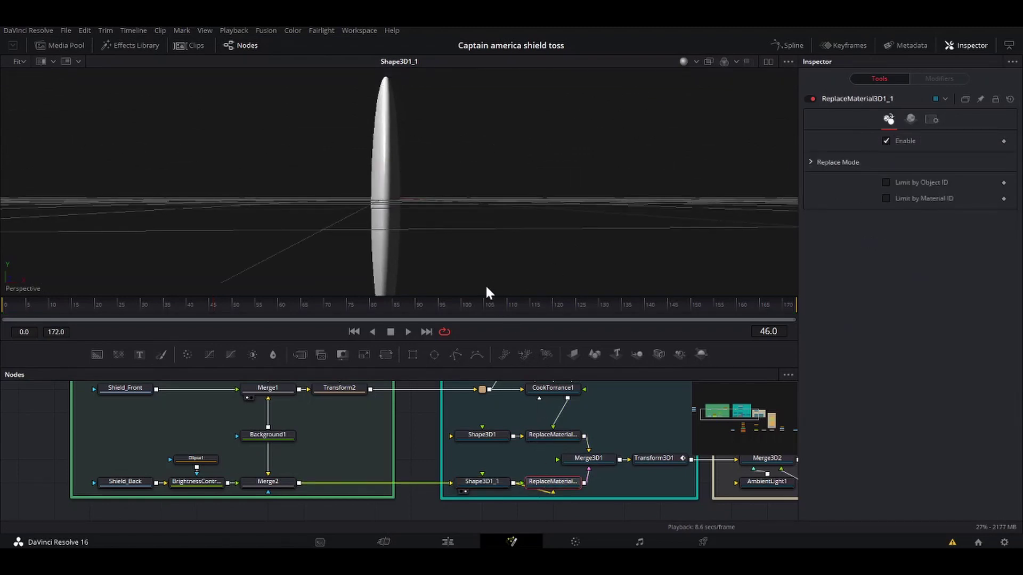
key(1)
drag(443, 140, 568, 211)
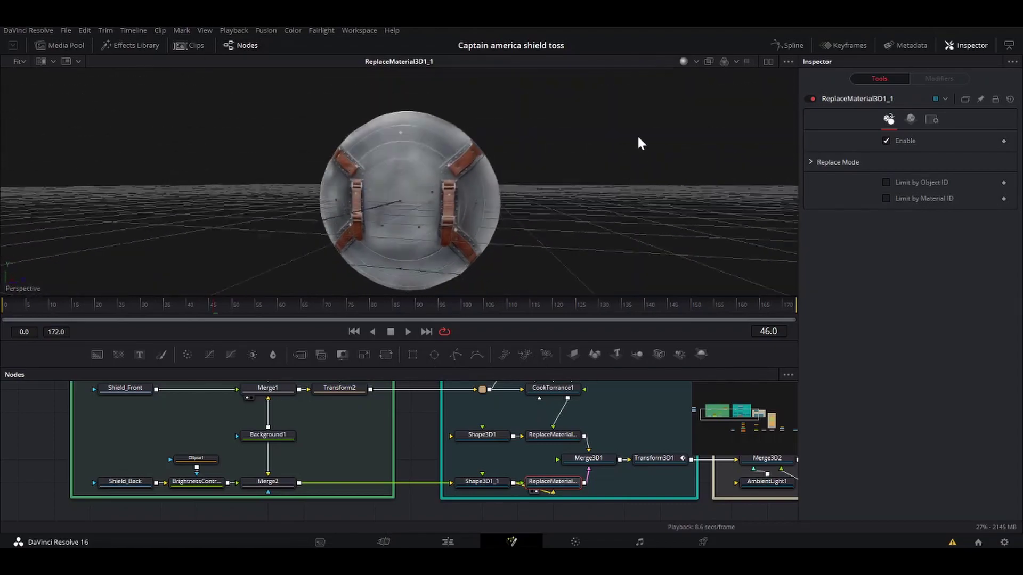
drag(641, 143, 635, 103)
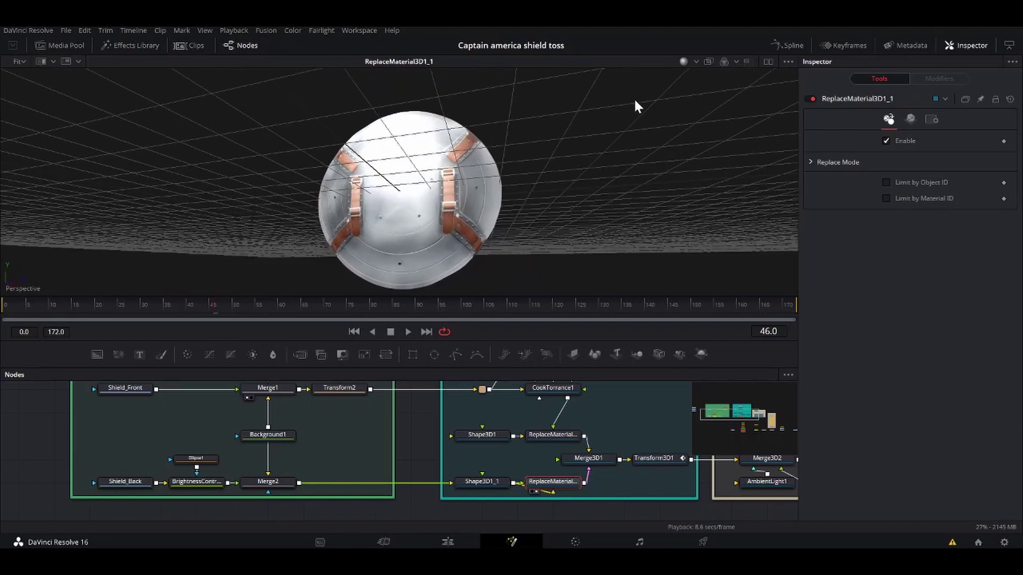
Load Merge3D1 and orbit around the joined front and back double-sided shield.
click(573, 433)
drag(588, 195, 504, 347)
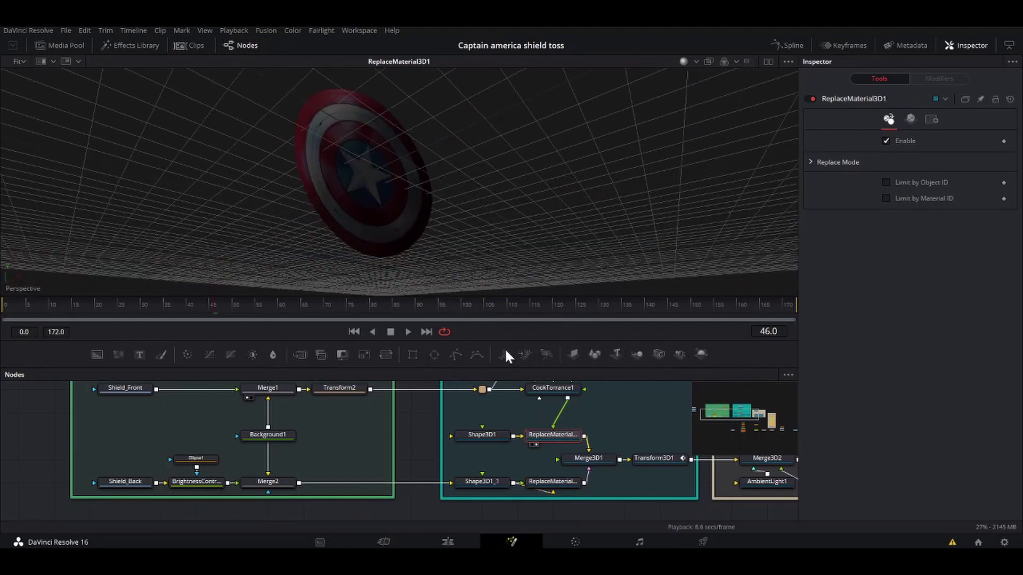
click(606, 457)
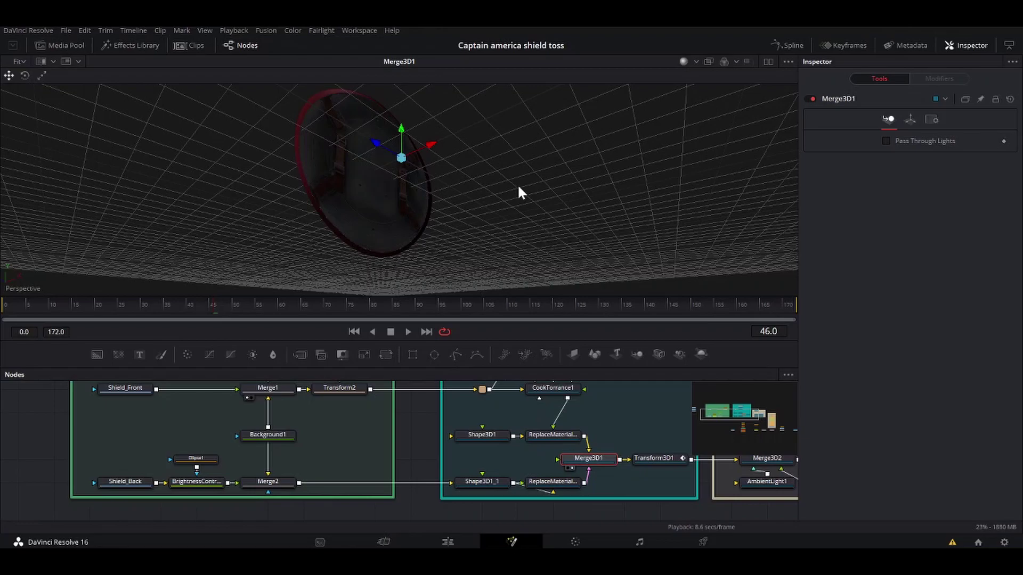
drag(520, 191, 485, 261)
scroll(367, 414, right, 5)
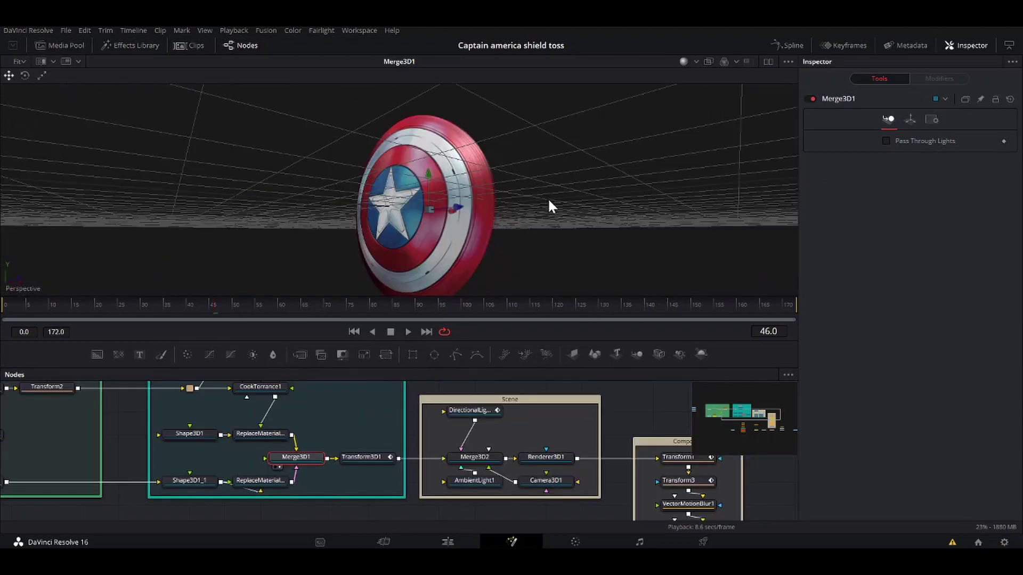
drag(550, 205, 690, 128)
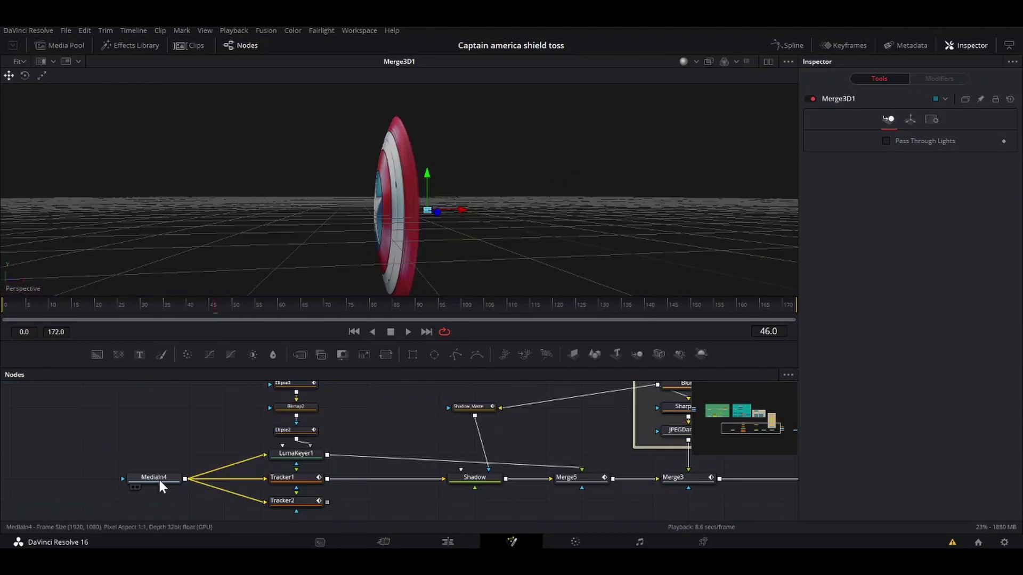
Play the MediaIn4 room footage and scrub to about frame 59.
click(159, 477)
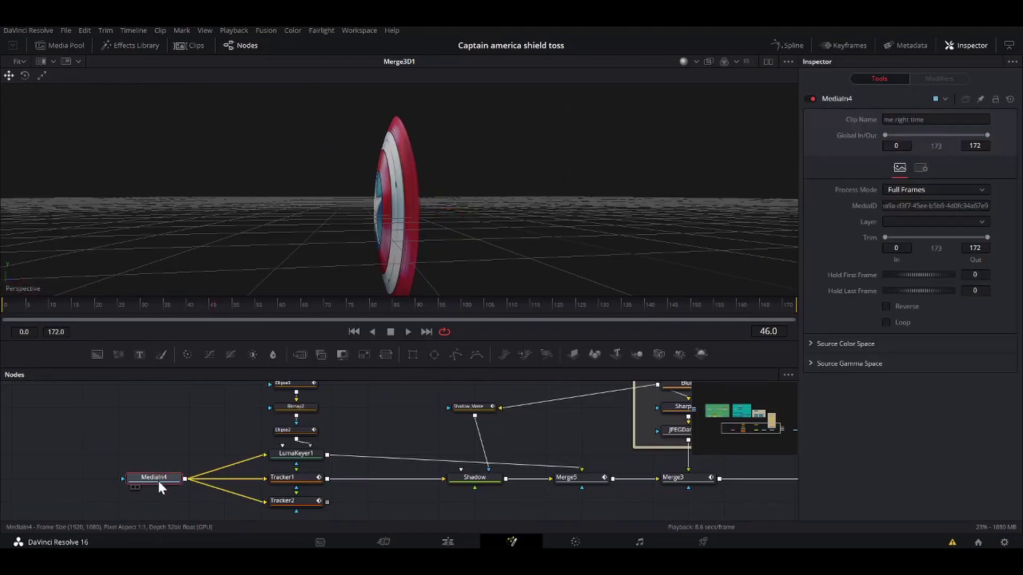
key(1)
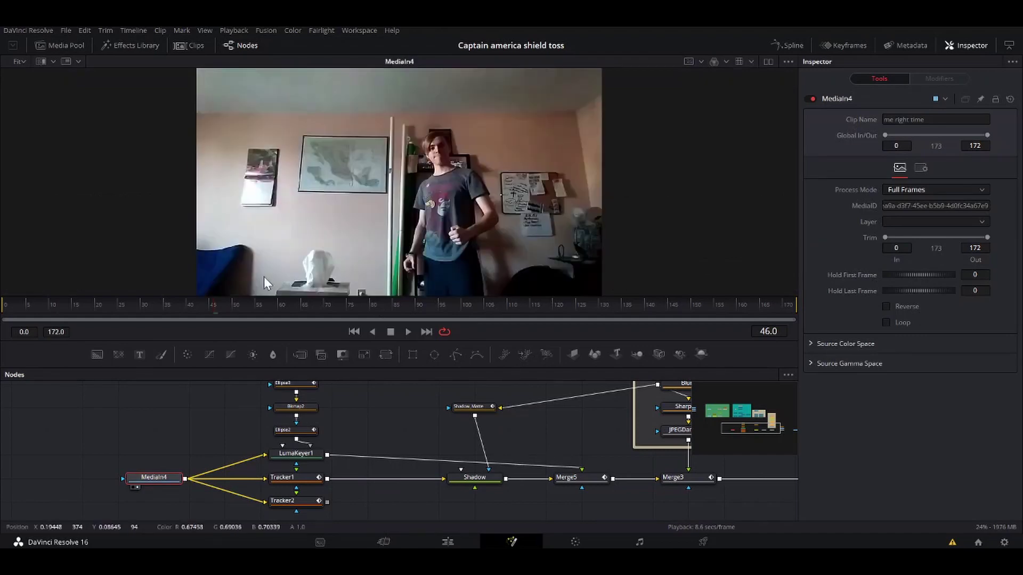
key(space)
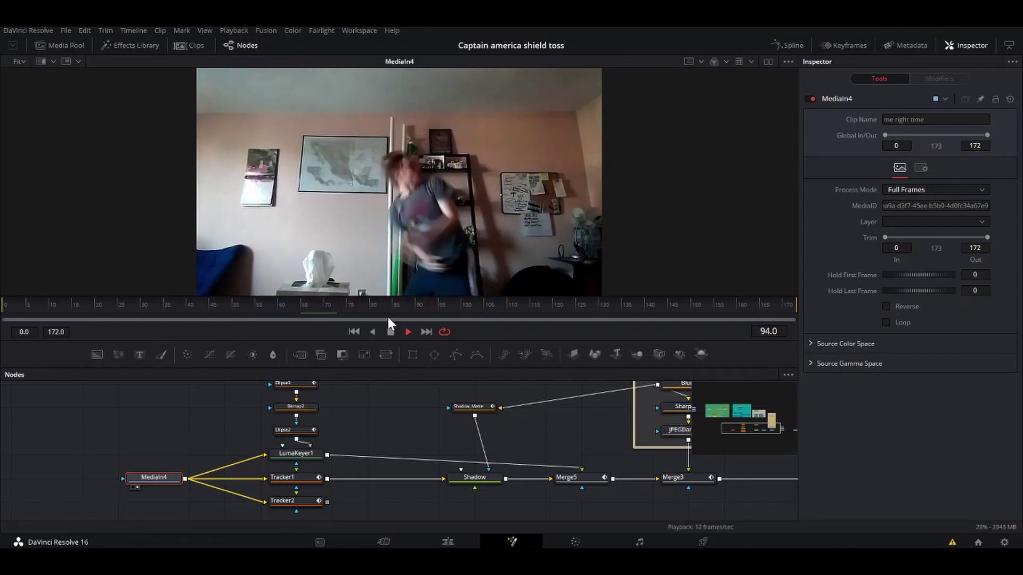
click(387, 332)
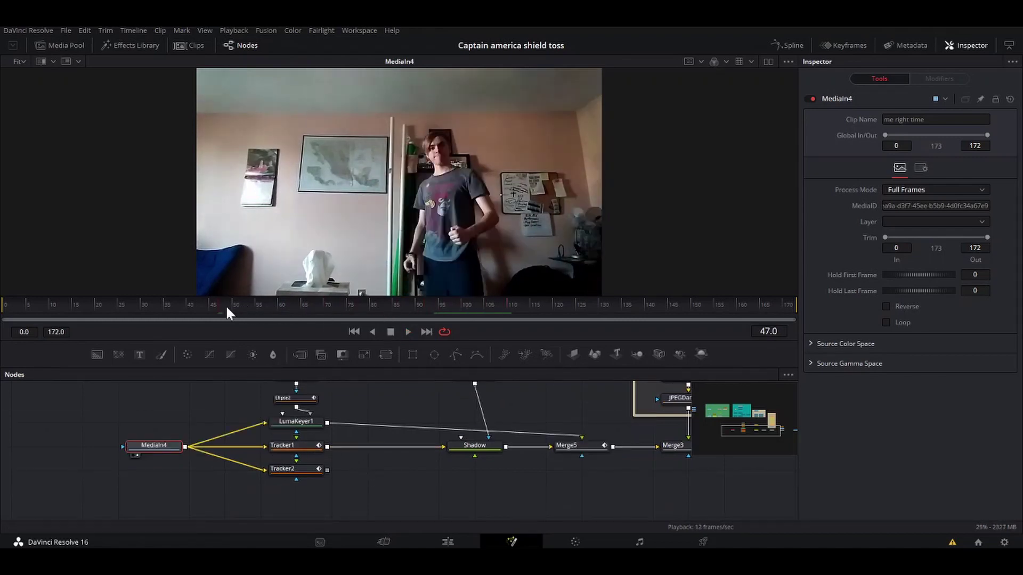
drag(225, 305, 261, 305)
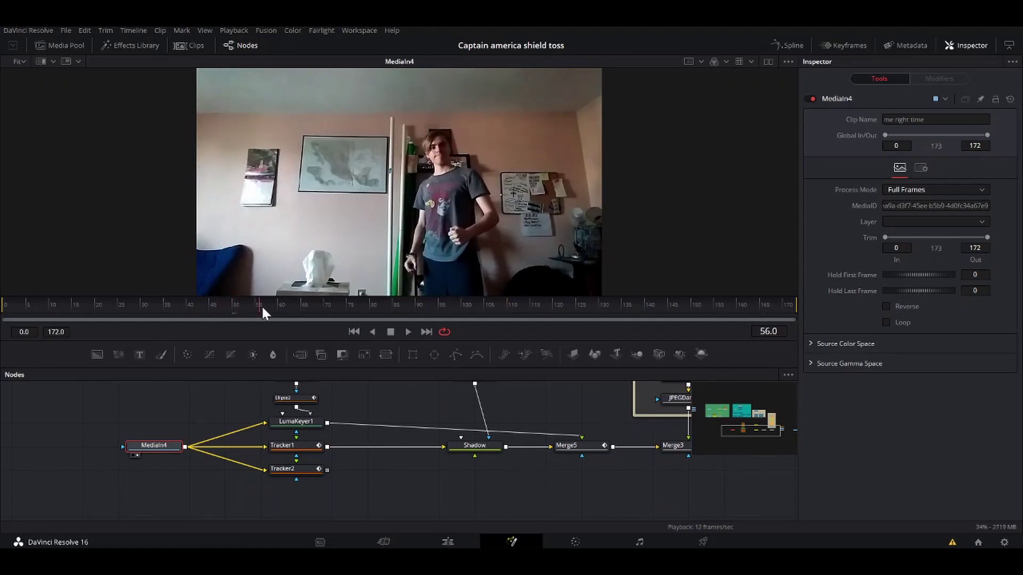
Check Tracker1's hand track by playing frames 49–74 and scrubbing between 66 and 85.
click(291, 451)
click(228, 305)
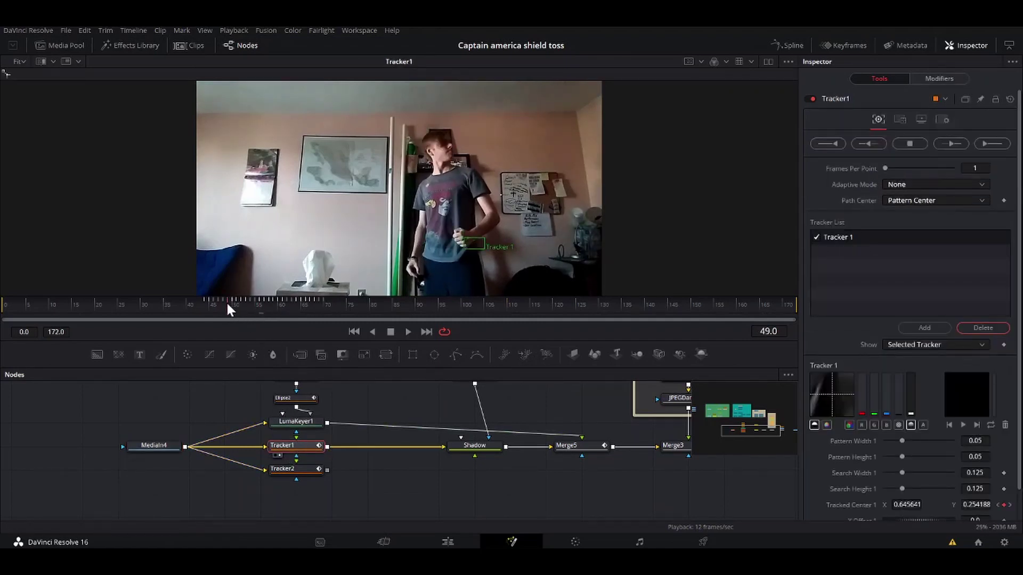
key(space)
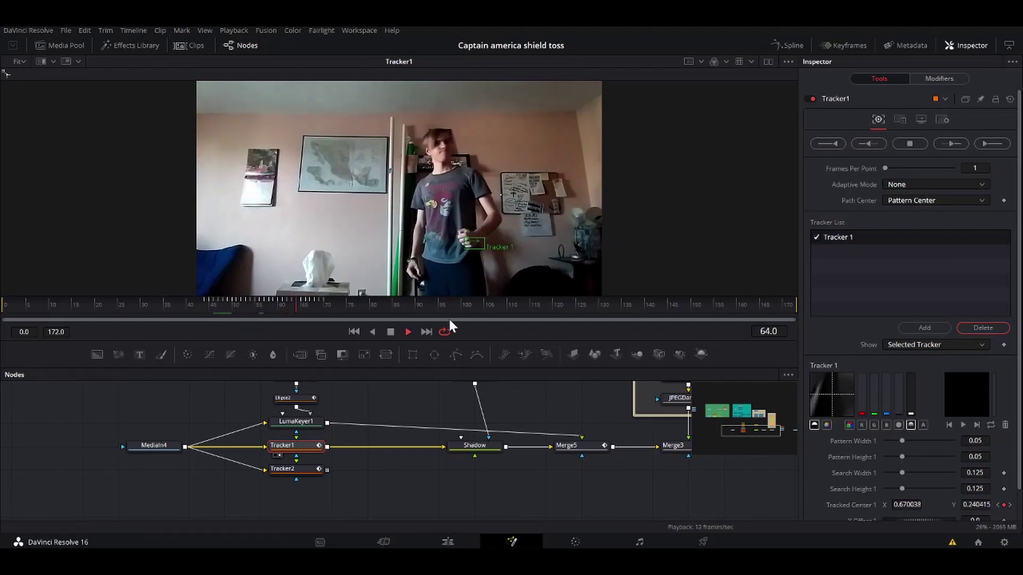
click(392, 331)
click(349, 304)
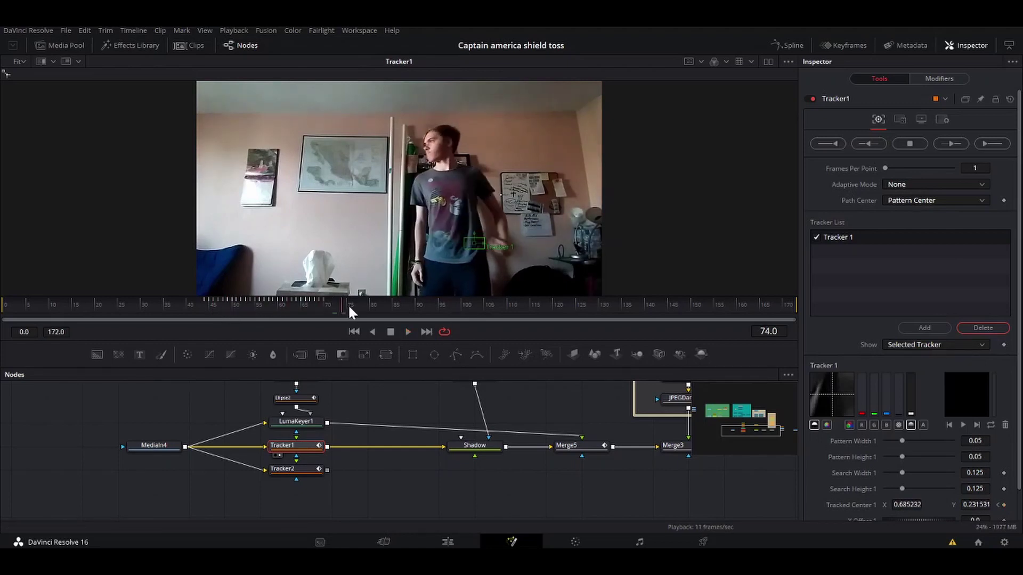
drag(349, 305, 305, 305)
Display Transform3D1's 3D scene and scrub the shield animation from frame 45 to 64.
click(369, 426)
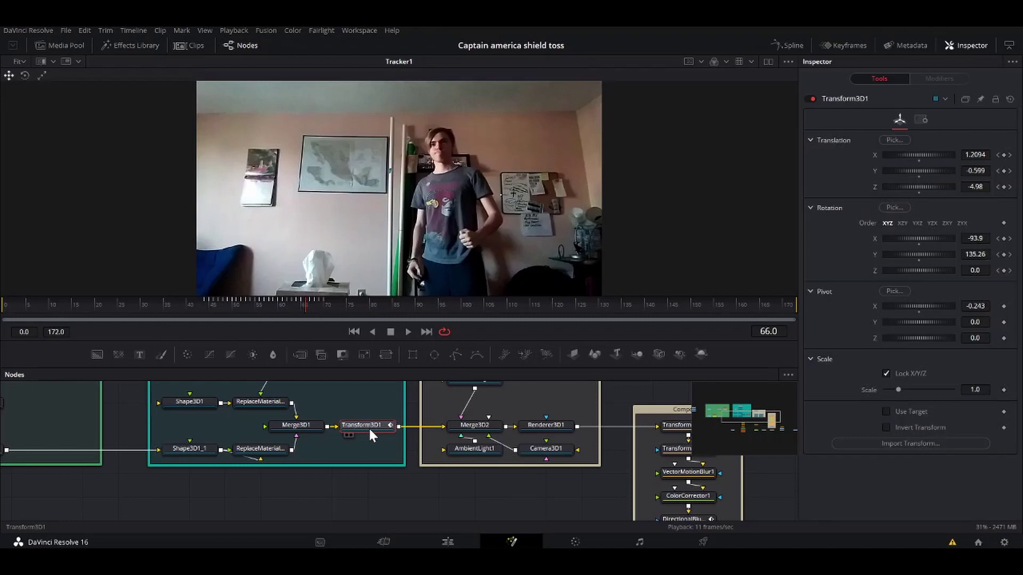
drag(369, 426, 508, 223)
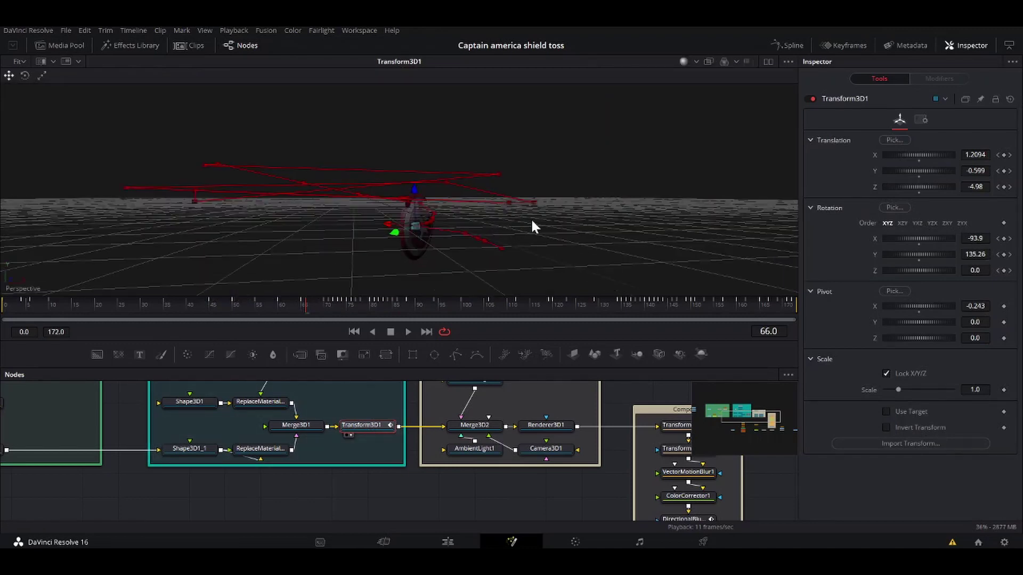
click(226, 305)
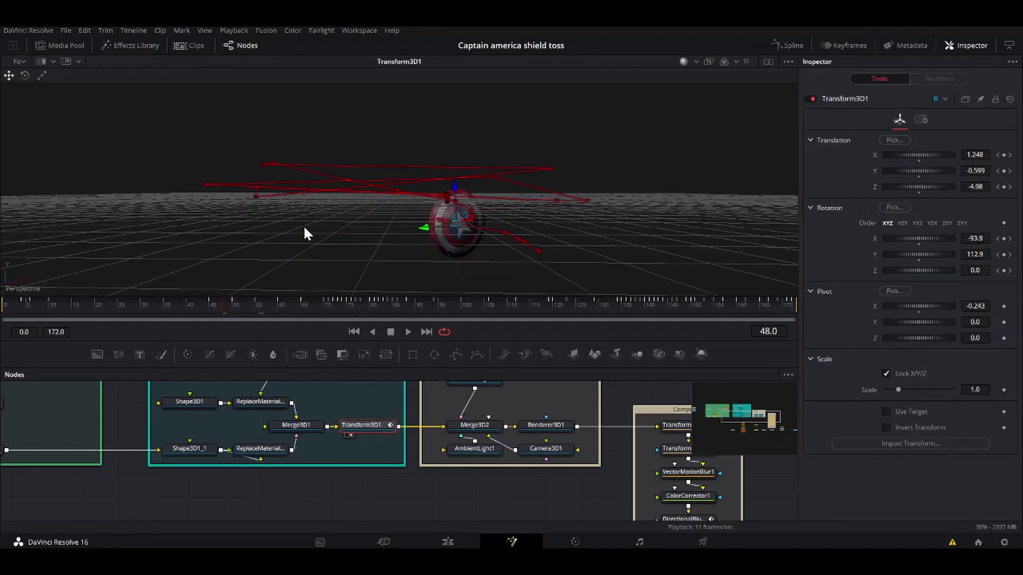
drag(215, 308, 332, 299)
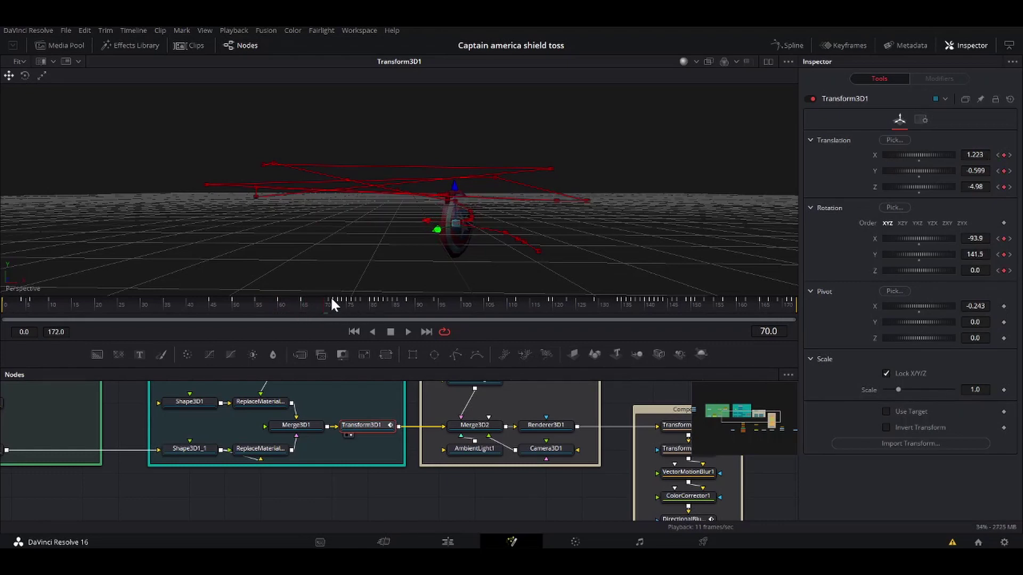
Step frame by frame to 96, then scrub the flight onward to frame 148.
key(Right)
key(Right)
key(Right)
key(Right)
key(Right)
key(Right)
key(Right)
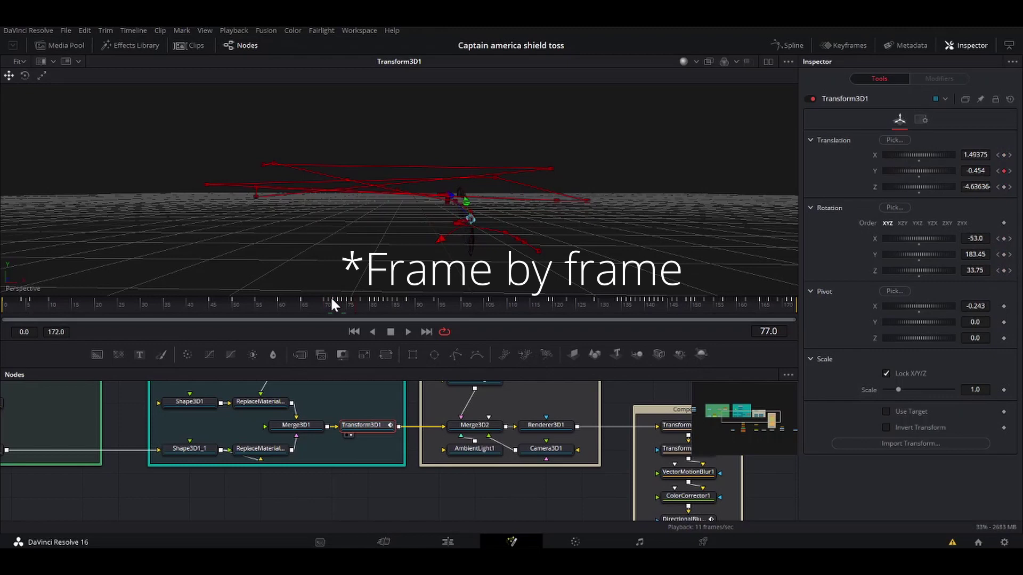
key(Right)
key(Right)
key(Right)
key(Right)
key(Right)
key(Right)
key(Right)
key(Right)
key(Right)
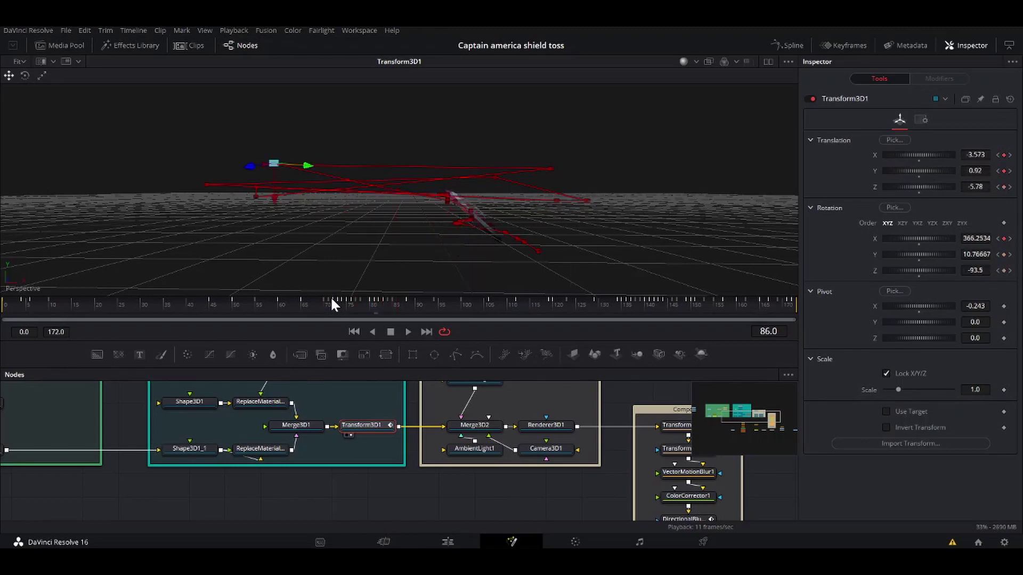
key(Right)
key(Right)
key(Right)
key(Right)
key(Right)
key(Right)
key(Right)
key(Right)
key(Right)
key(Right)
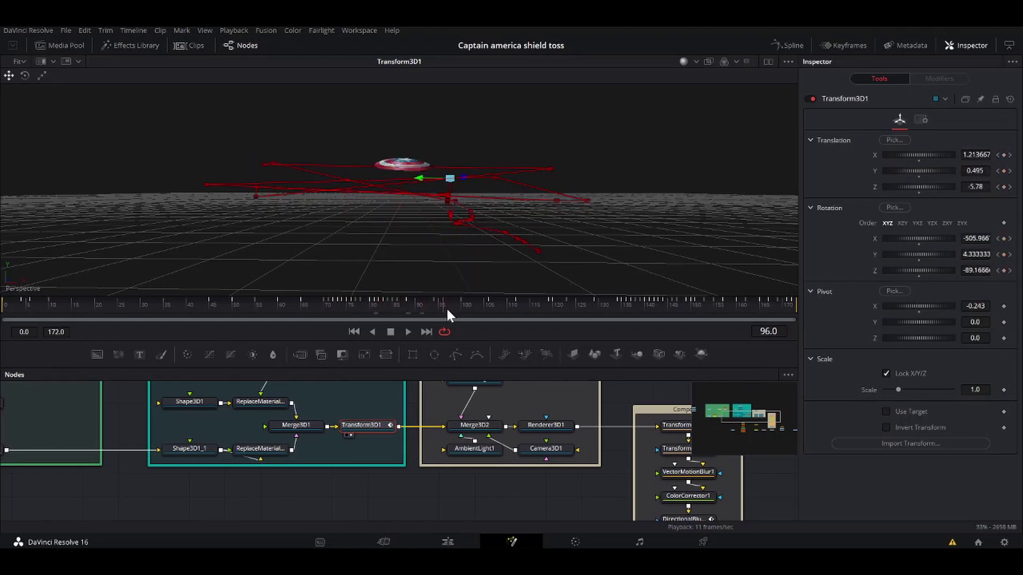
drag(448, 311, 720, 306)
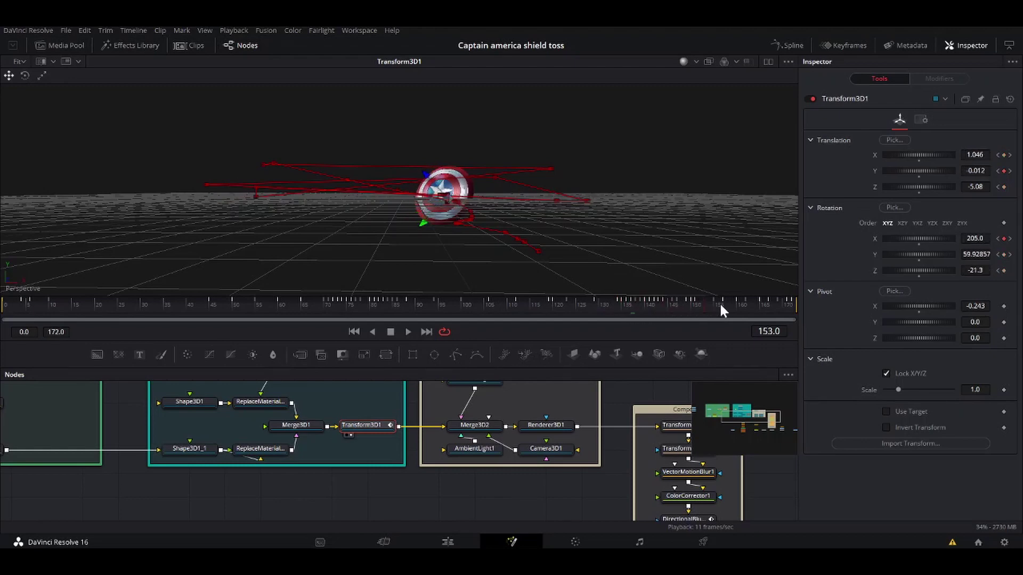
key(Left)
key(Left)
key(Left)
key(Left)
key(Left)
scroll(526, 420, up, 2)
Display Merge3D2 and inspect the directional light, ambient light, camera and Renderer3D1 settings.
click(482, 472)
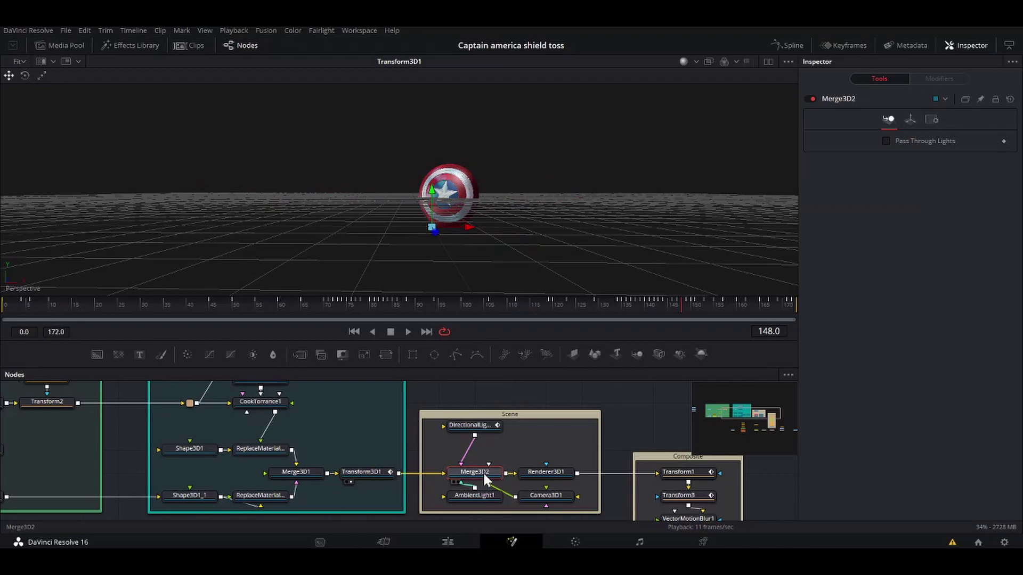
drag(483, 471, 441, 236)
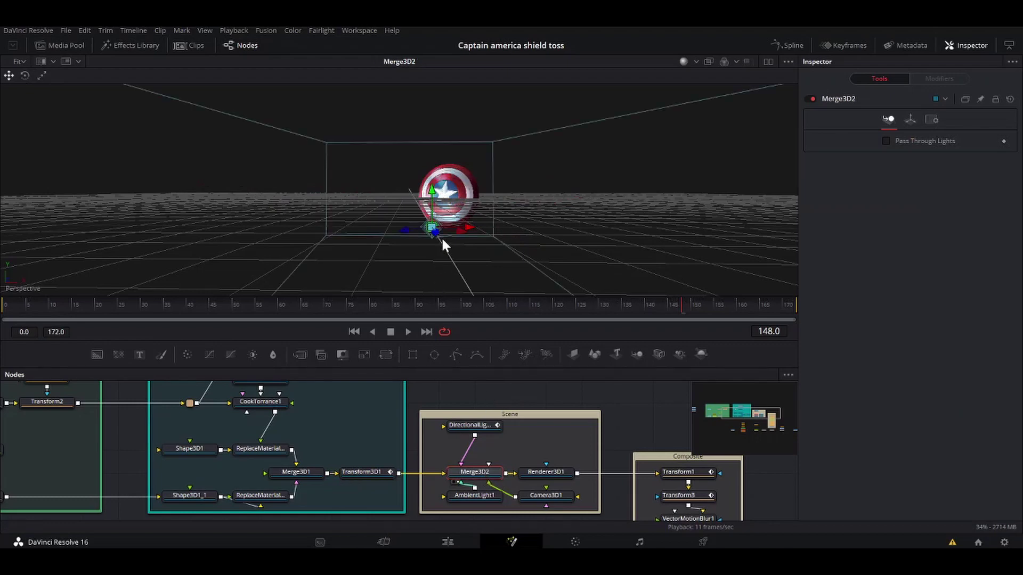
click(482, 426)
scroll(496, 495, down, 1)
click(485, 491)
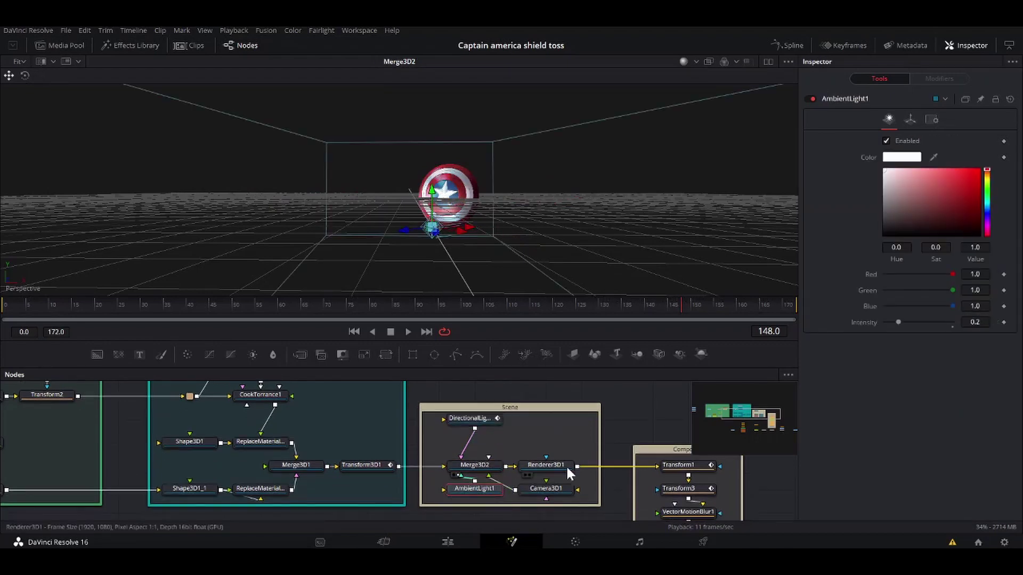
click(559, 487)
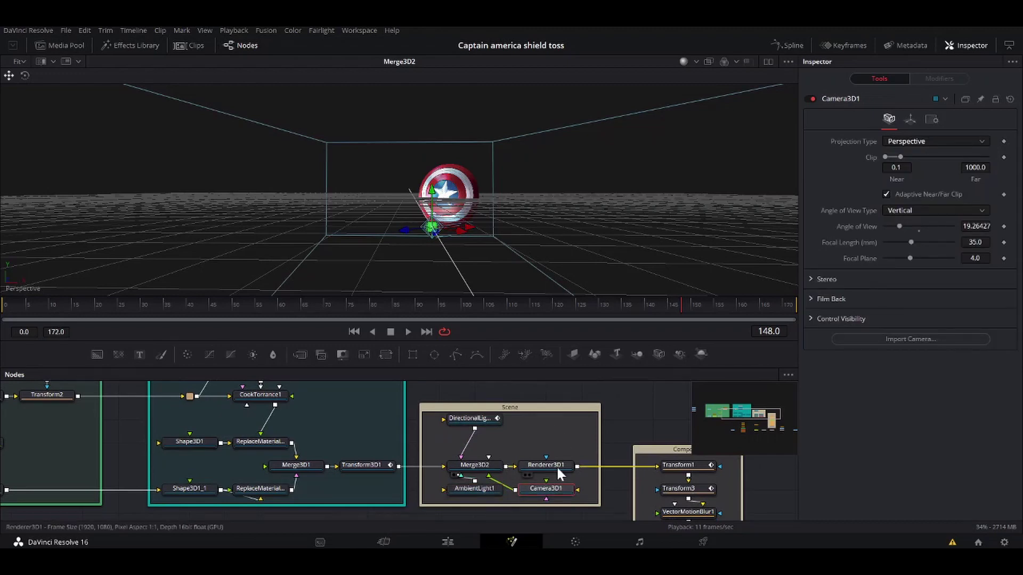
click(557, 467)
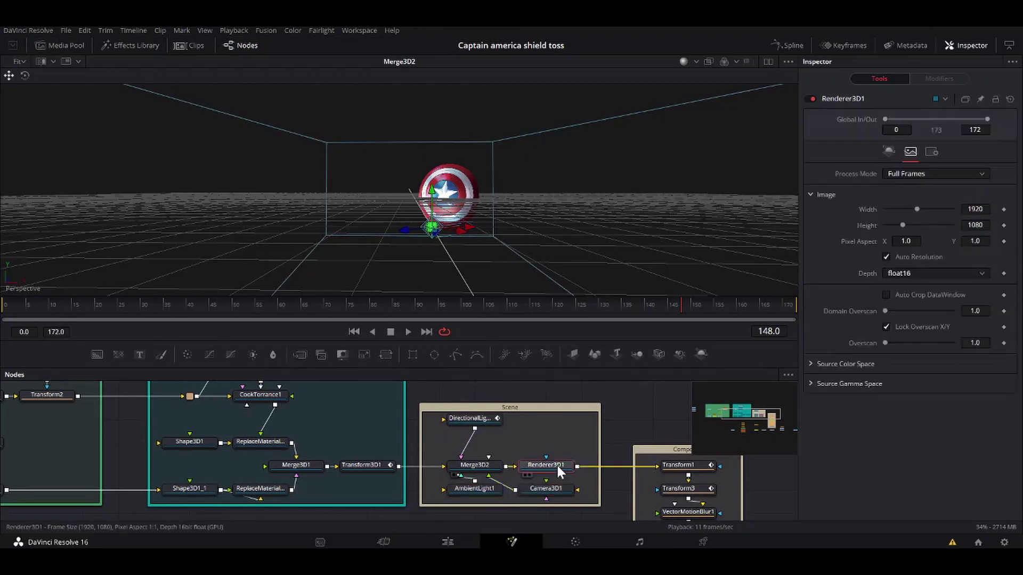
View Renderer3D1's output at frame 50, check its output channels and keep depth at float16.
click(233, 305)
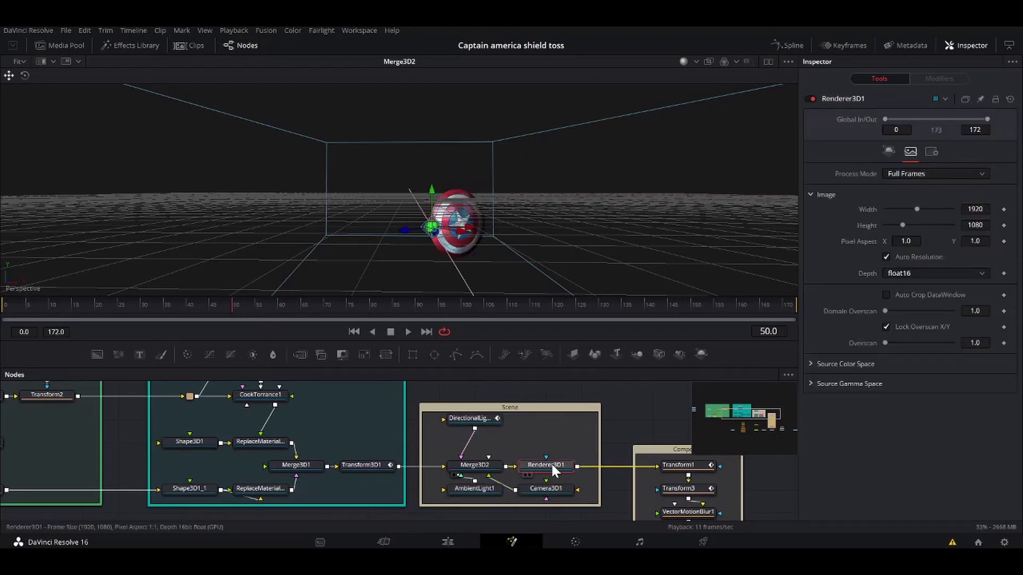
key(1)
click(888, 151)
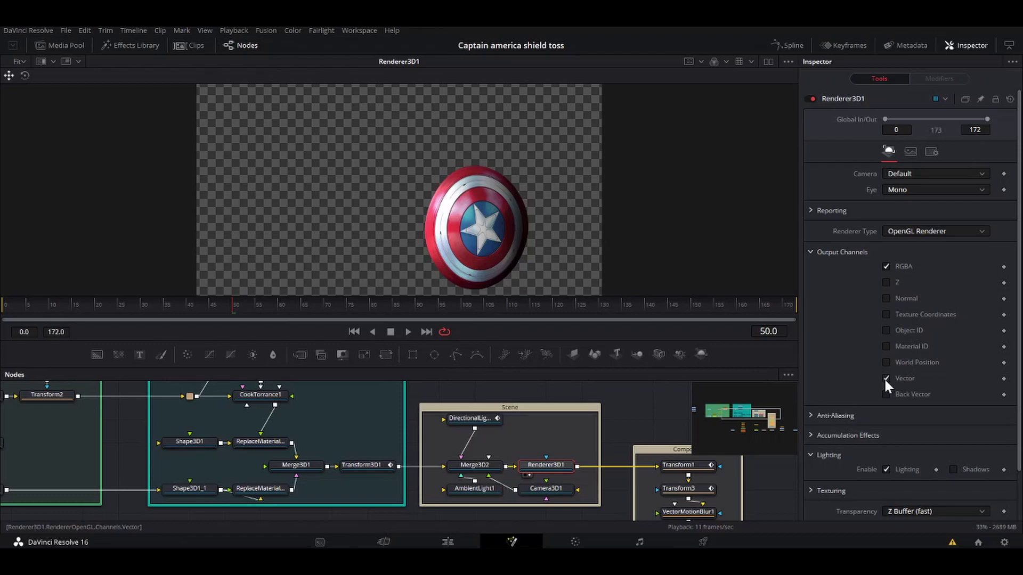
click(912, 149)
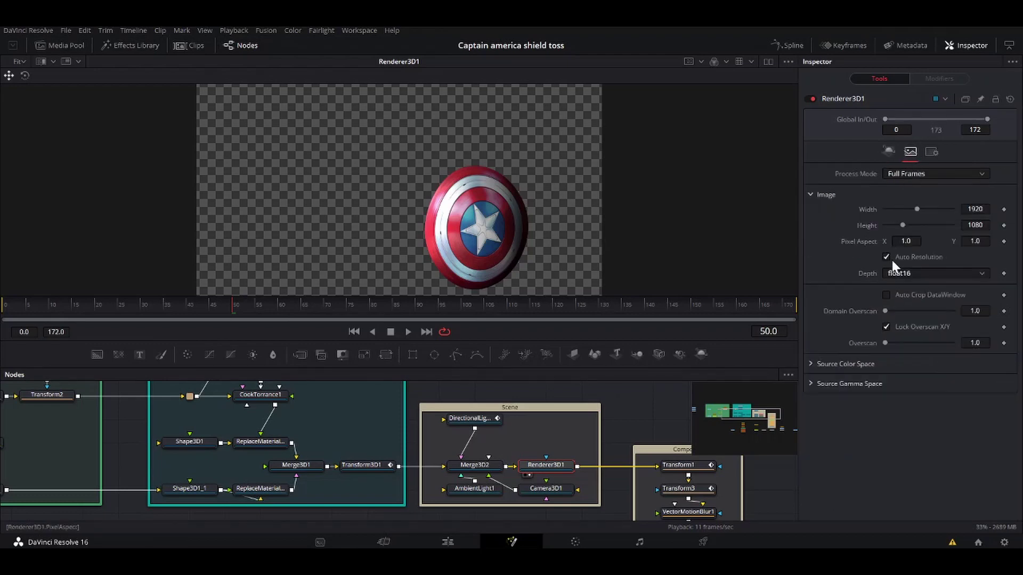
click(935, 271)
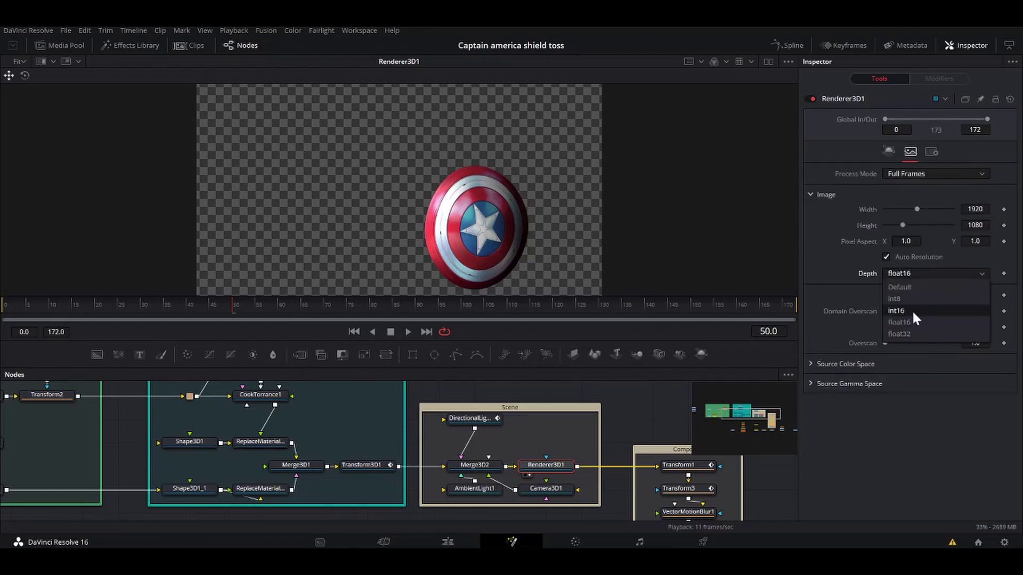
click(849, 295)
drag(632, 411, 440, 399)
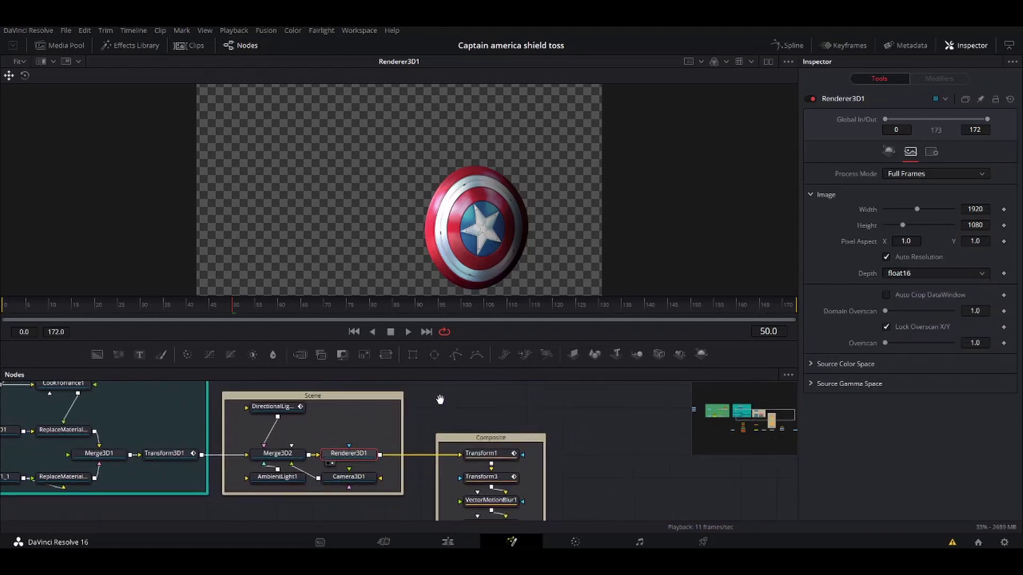
View Transform3's result at frame 46 and check its tracked Center value options.
click(485, 477)
scroll(580, 438, down, 4)
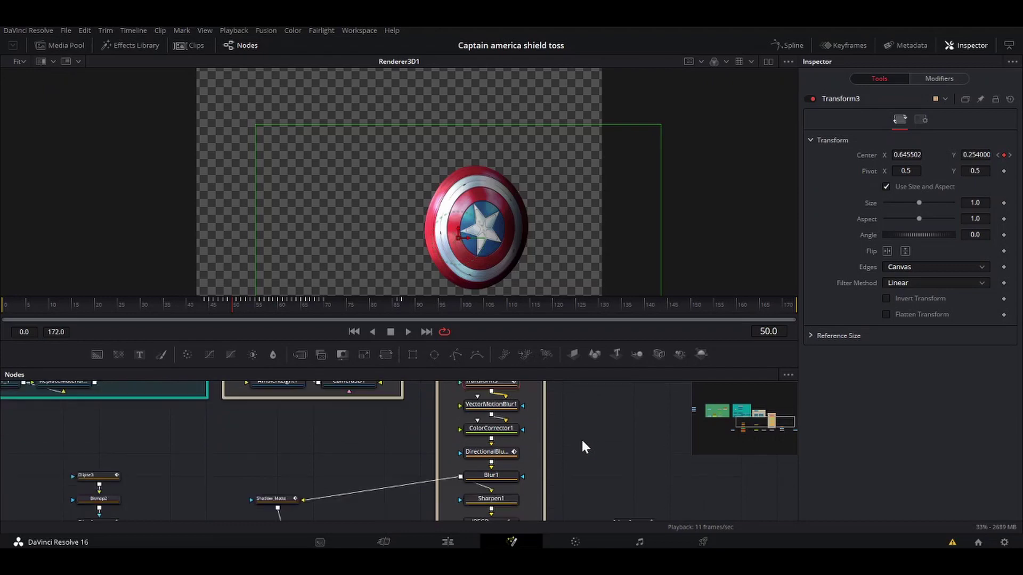
scroll(582, 446, up, 3)
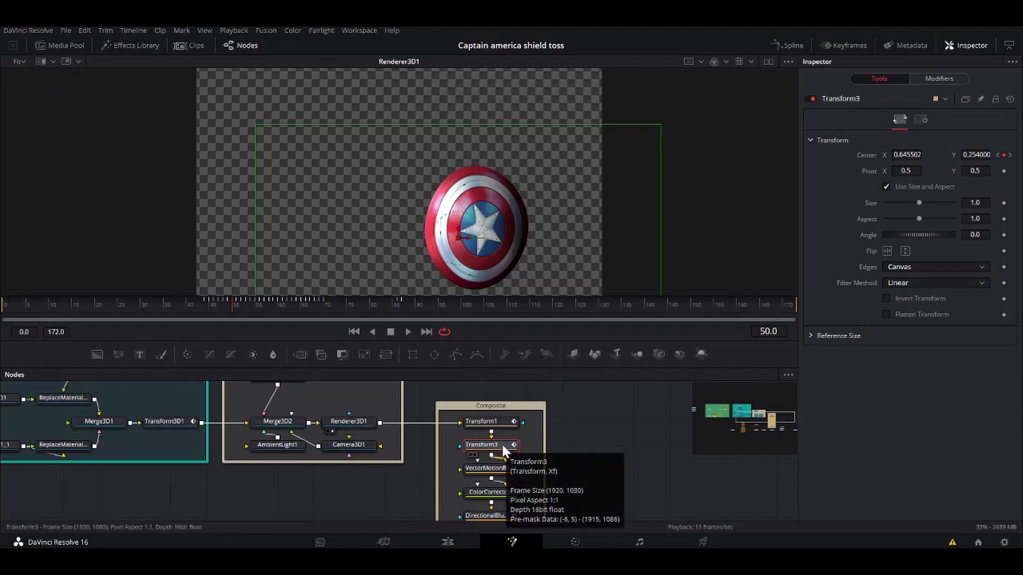
key(1)
click(216, 307)
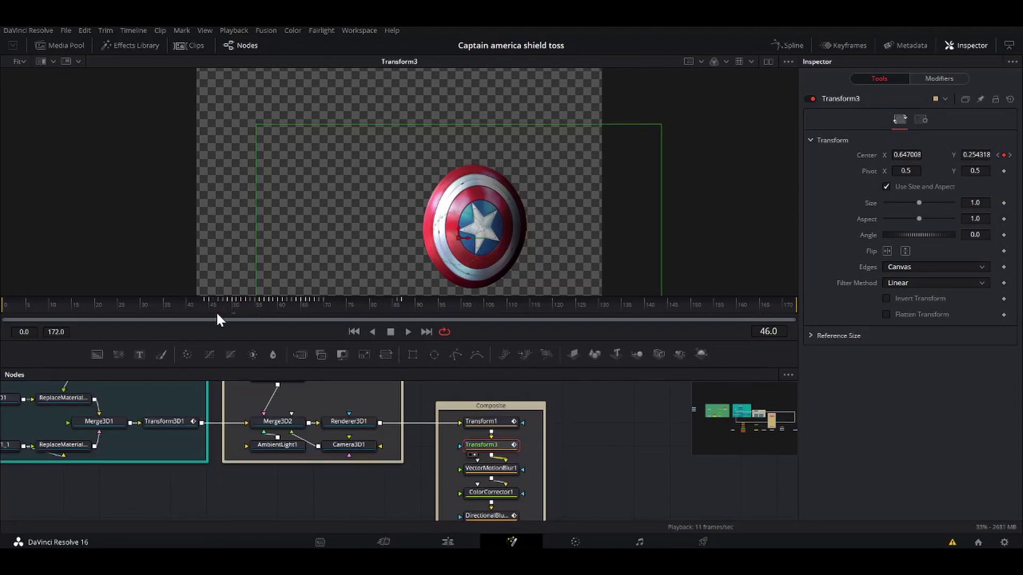
right_click(862, 155)
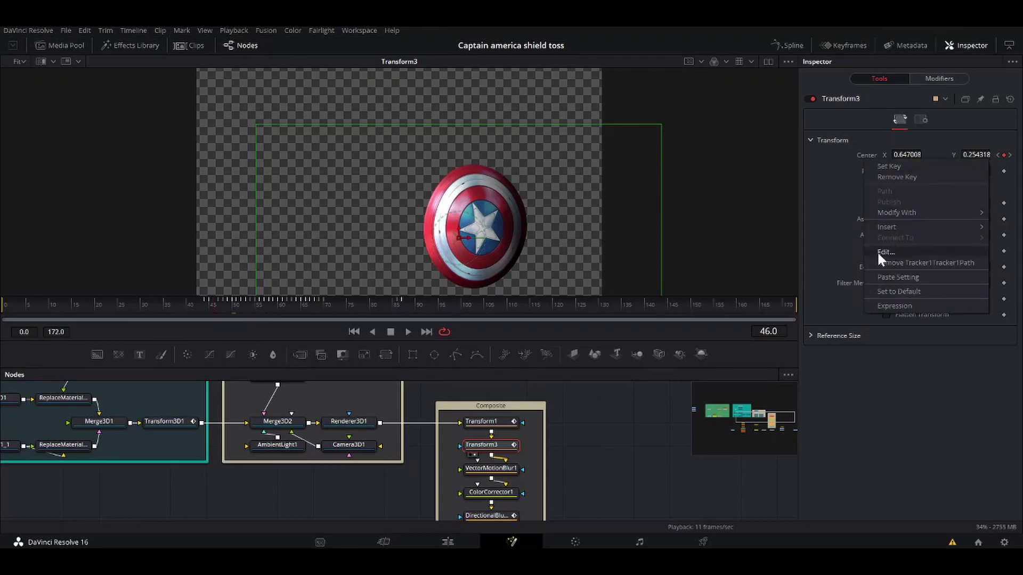
key(Escape)
Play the composite and compare the Renderer3D1 and Transform3 outputs.
click(501, 420)
key(space)
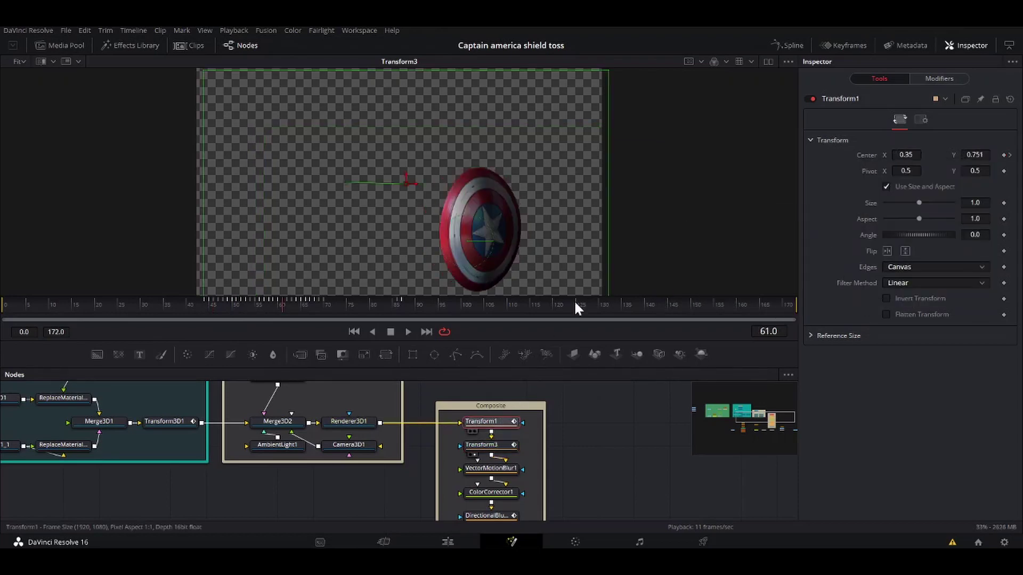
scroll(558, 246, down, 2)
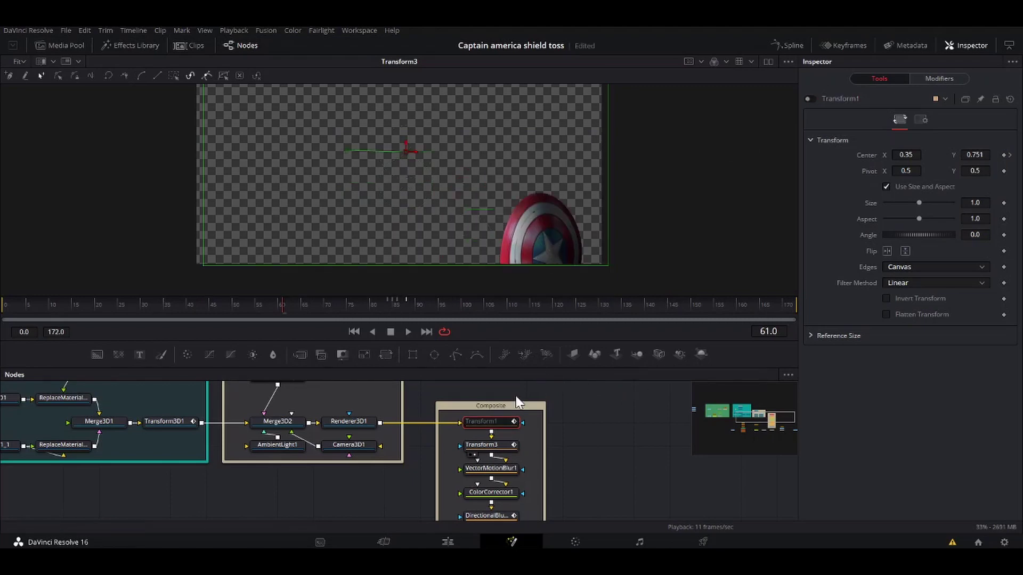
click(366, 422)
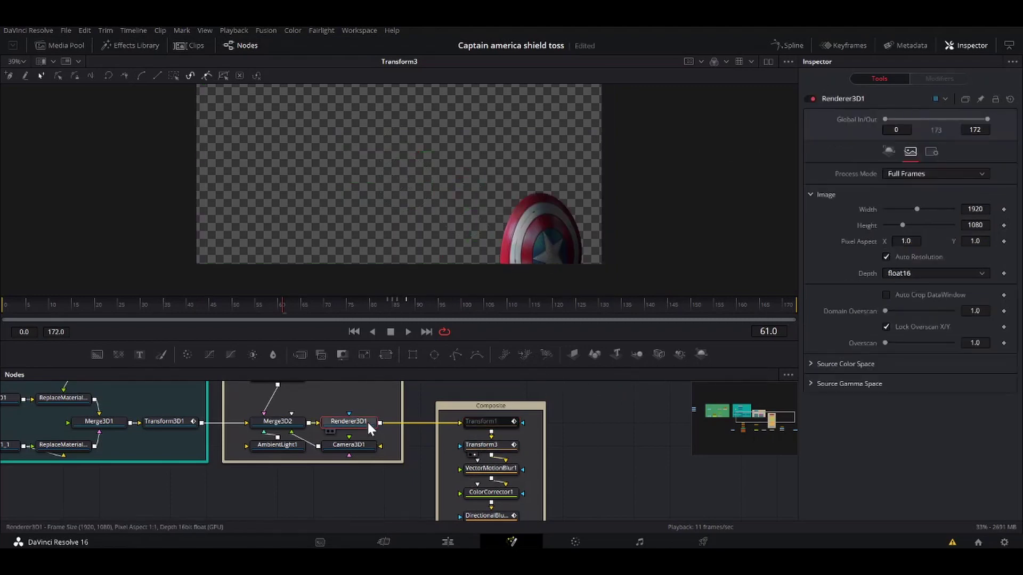
key(1)
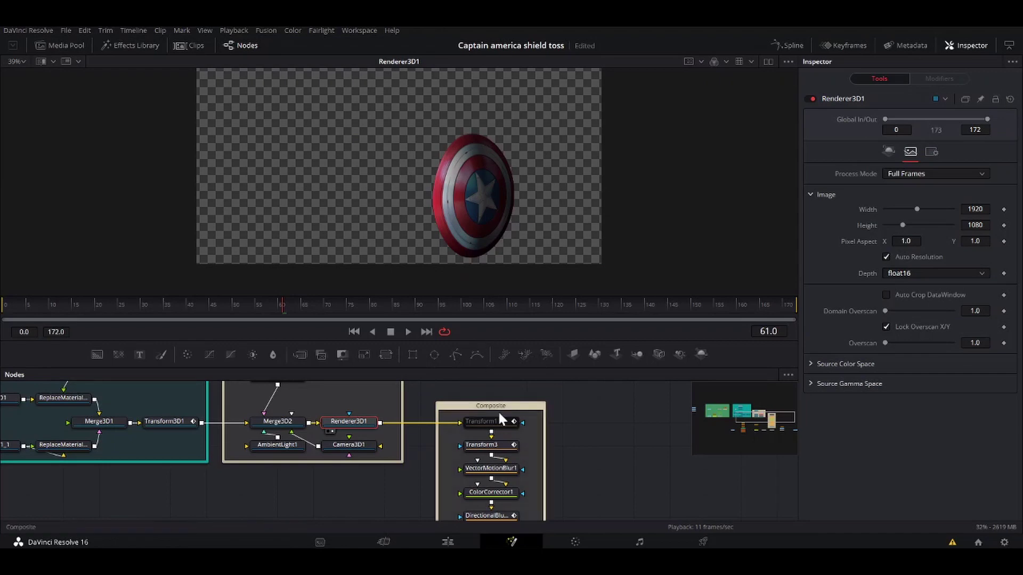
click(501, 448)
key(1)
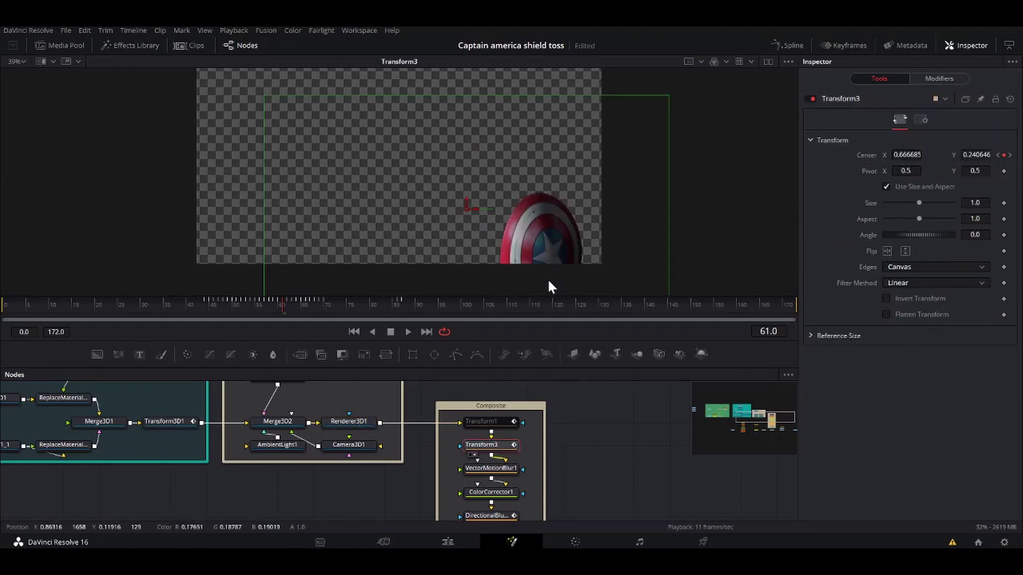
Enable Transform1, then check the recentred shield at frames 69 and 48.
click(500, 421)
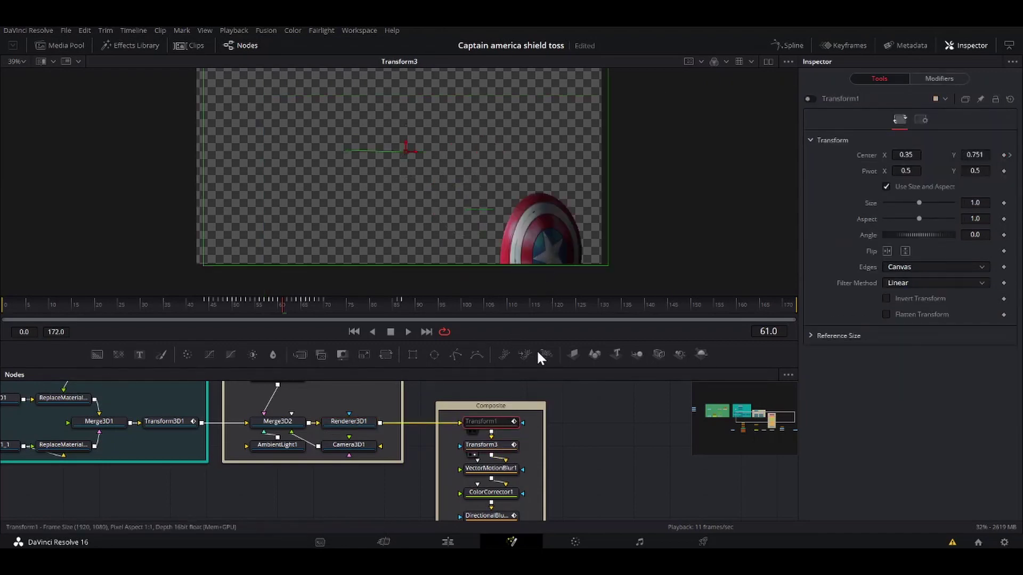
click(814, 98)
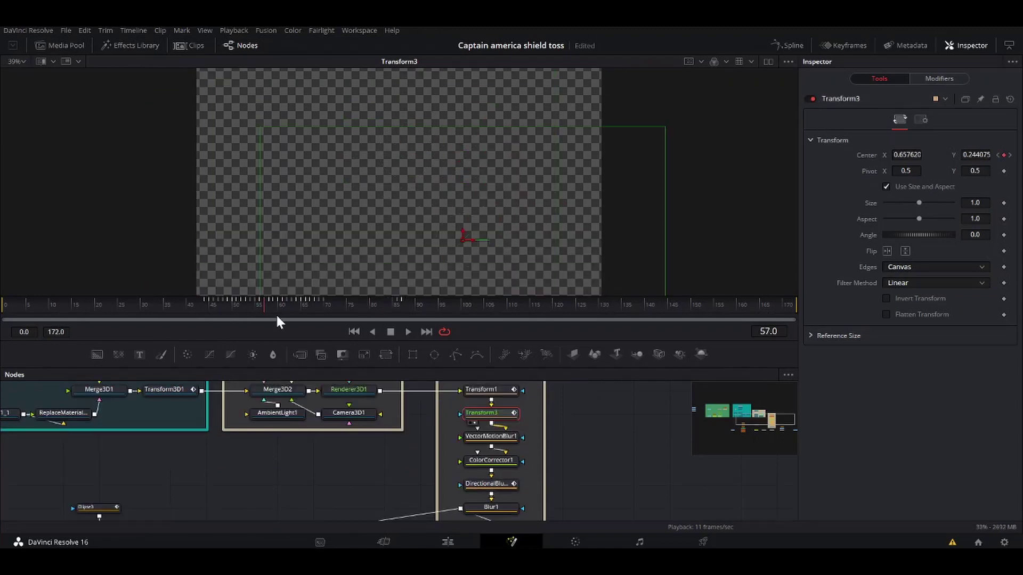
drag(272, 317, 322, 317)
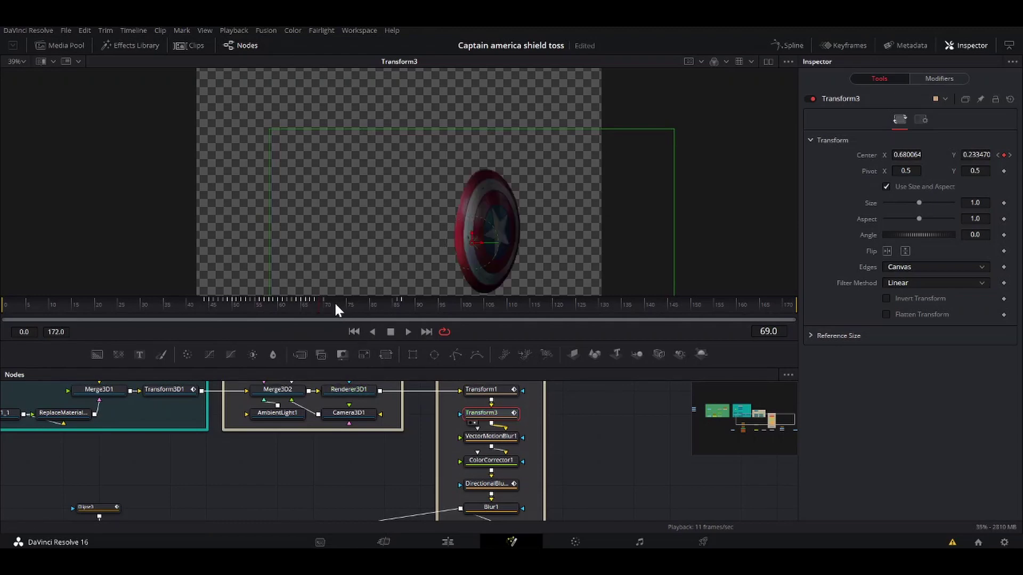
drag(334, 302, 224, 310)
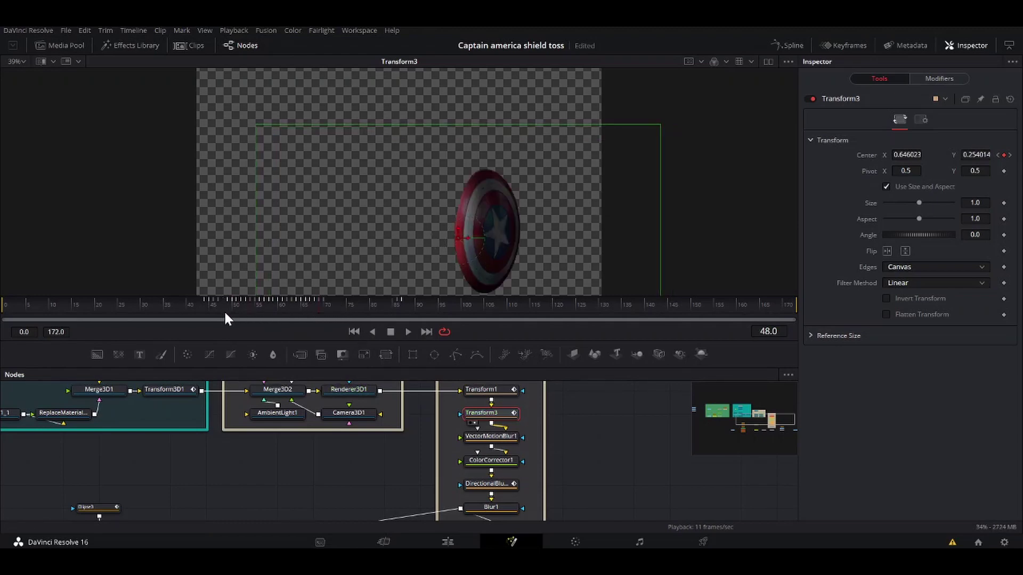
Enable the Vector output channel in Renderer3D1's settings.
click(507, 434)
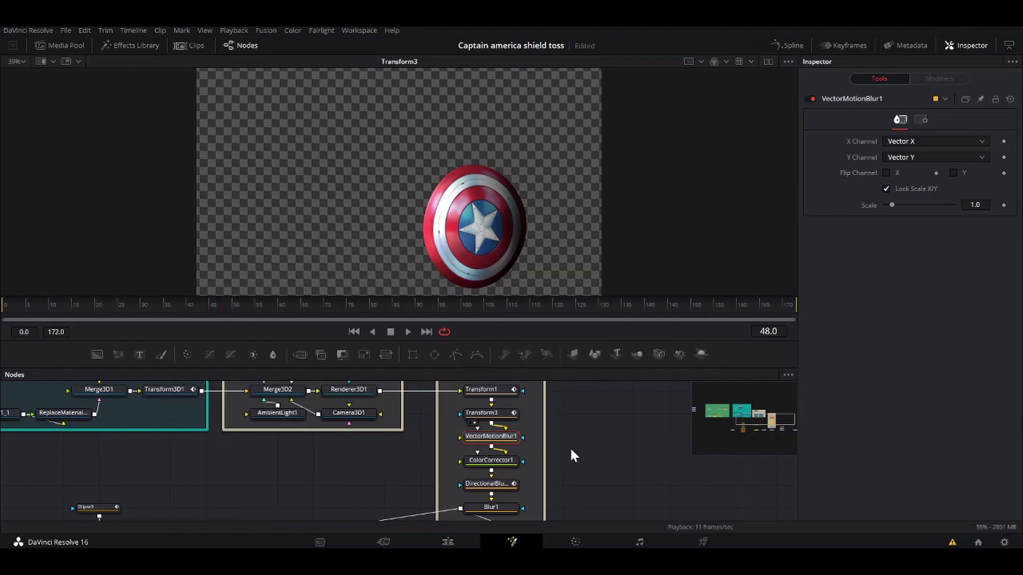
scroll(360, 393, up, 1)
click(356, 407)
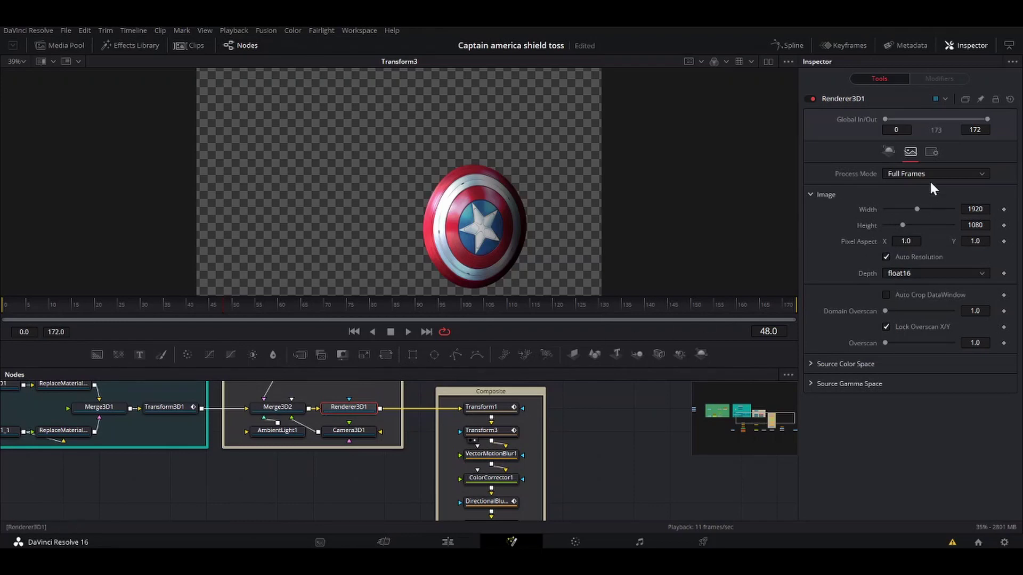
click(932, 152)
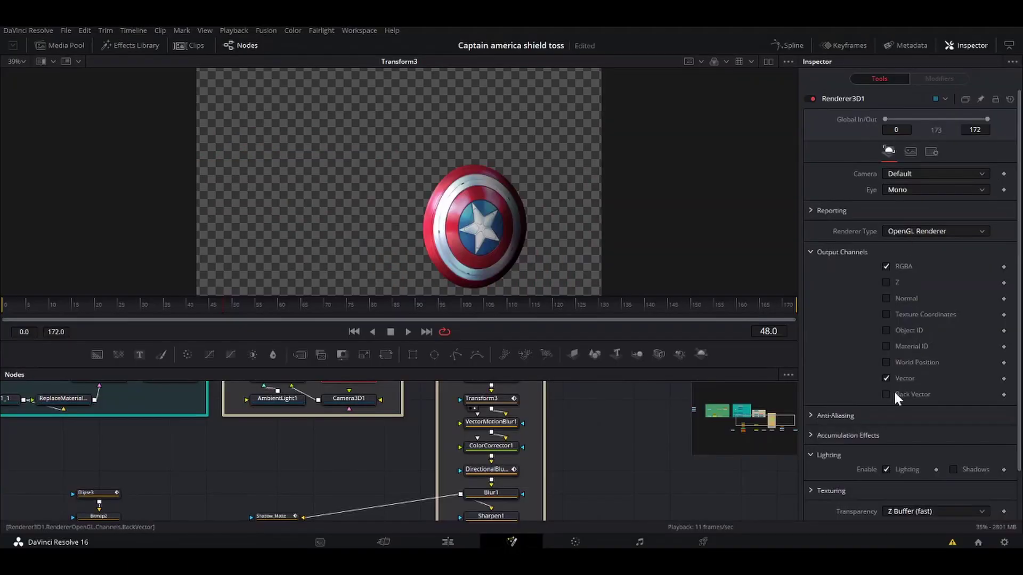
Compare VectorMotionBlur1's smeared shield with the unblurred Transform3 output.
click(509, 424)
scroll(498, 220, up, 3)
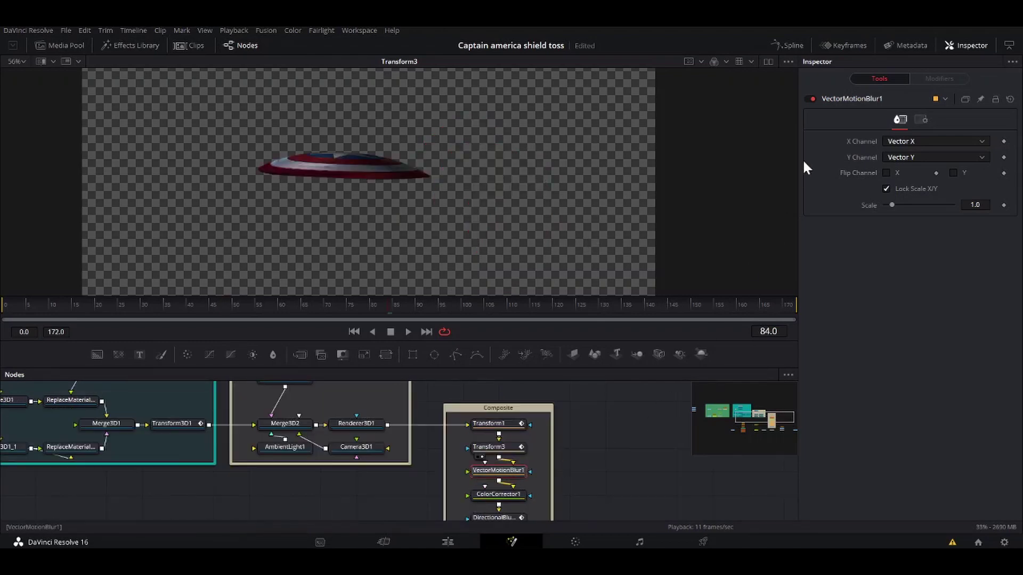
key(1)
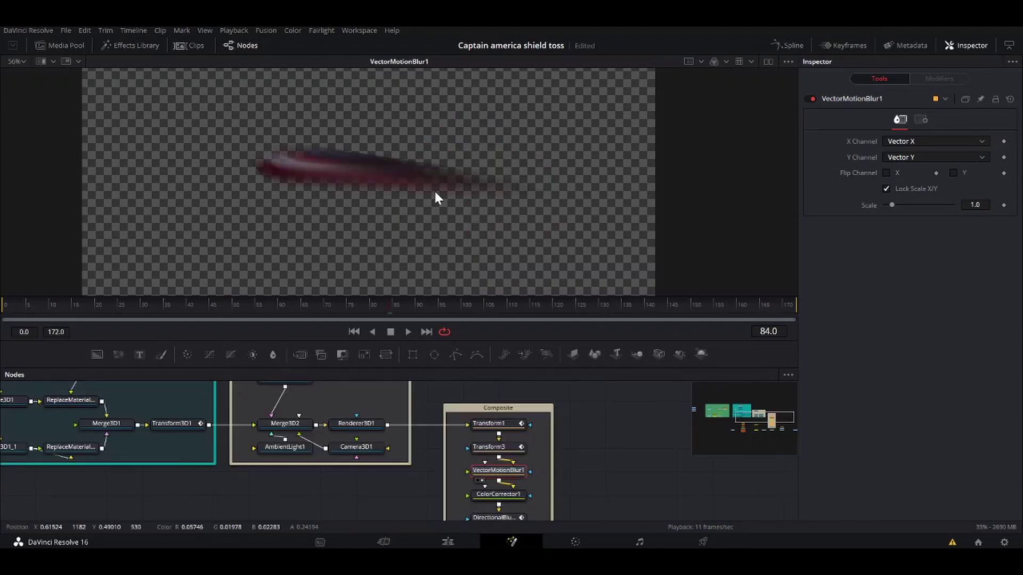
click(511, 448)
key(1)
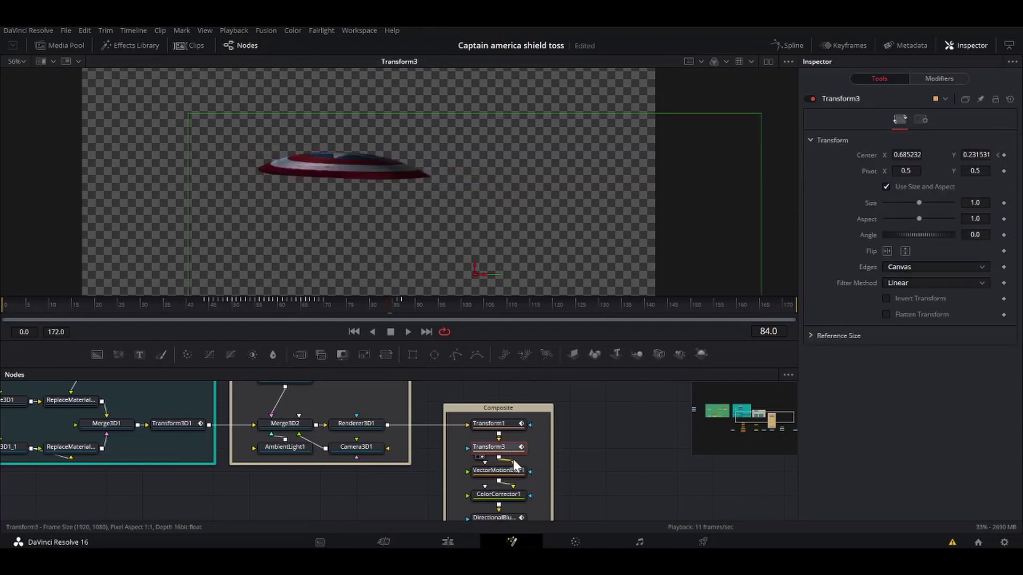
Return to the motion-blurred view and step ahead to frame 97.
click(511, 470)
key(1)
scroll(511, 470, down, 1)
key(Right)
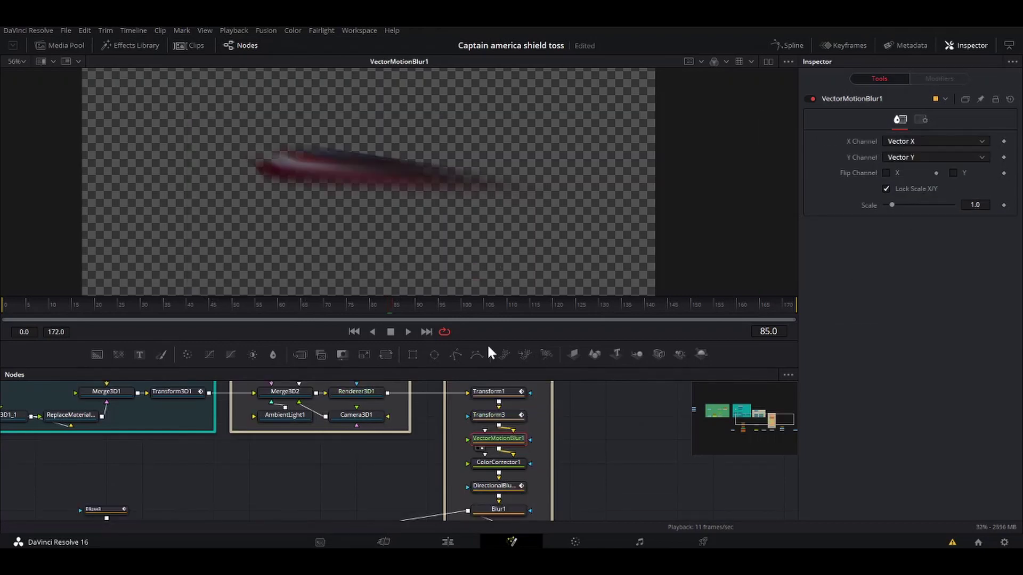
click(448, 304)
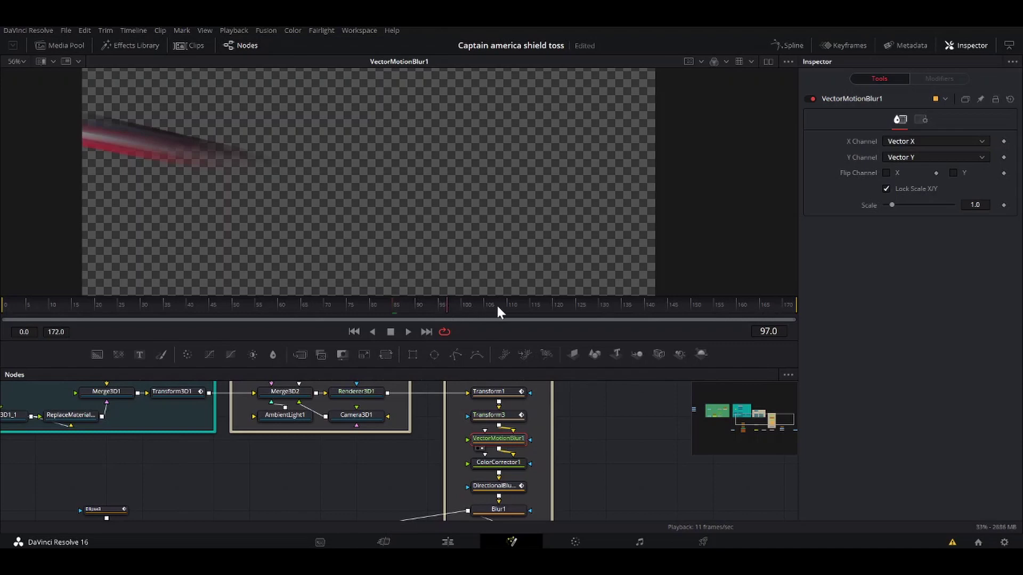
At frame 136, compare the ColorCorrector1 and DirectionalBlur1 outputs.
click(633, 310)
click(500, 458)
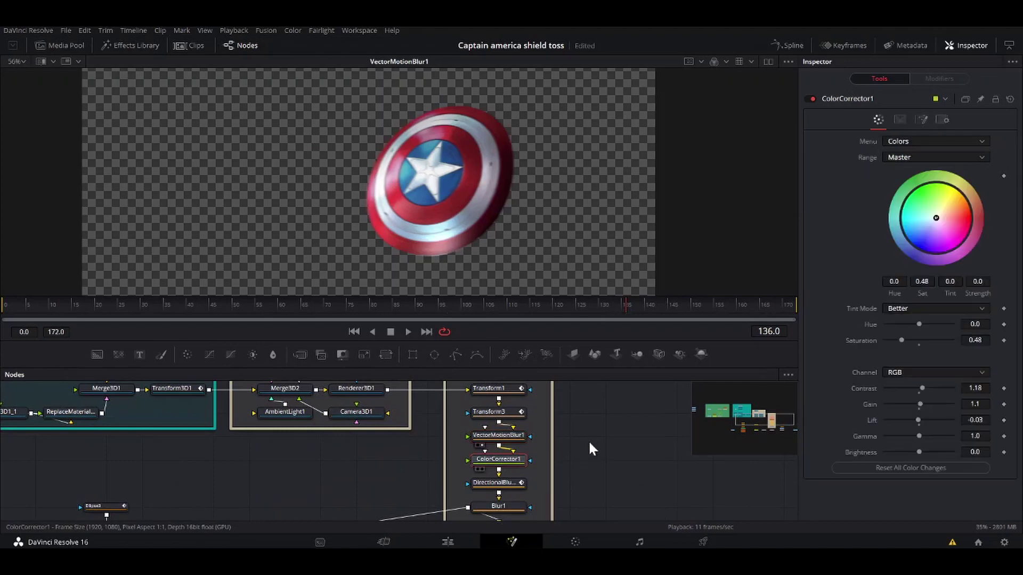
key(1)
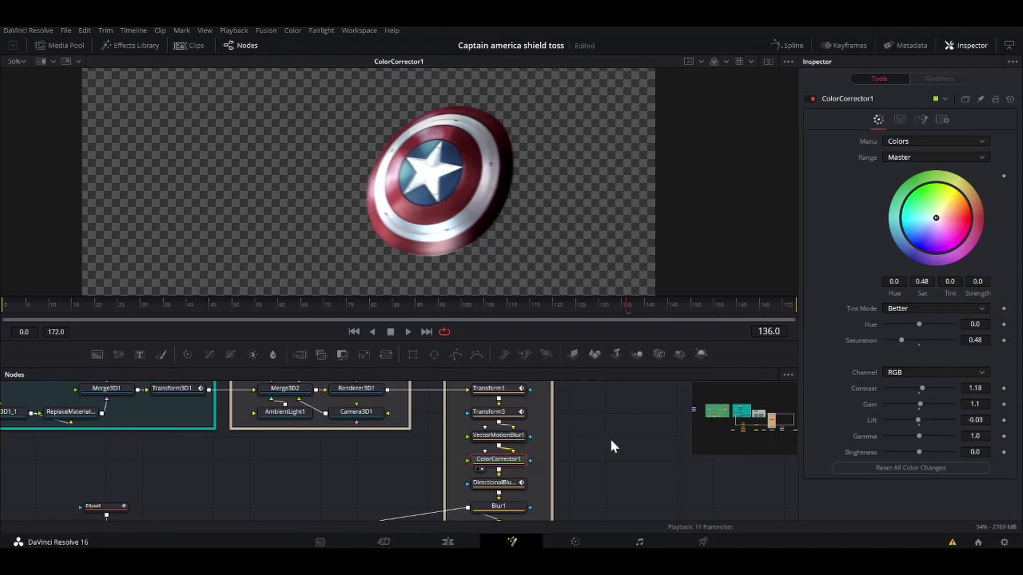
scroll(609, 437, down, 1)
click(506, 458)
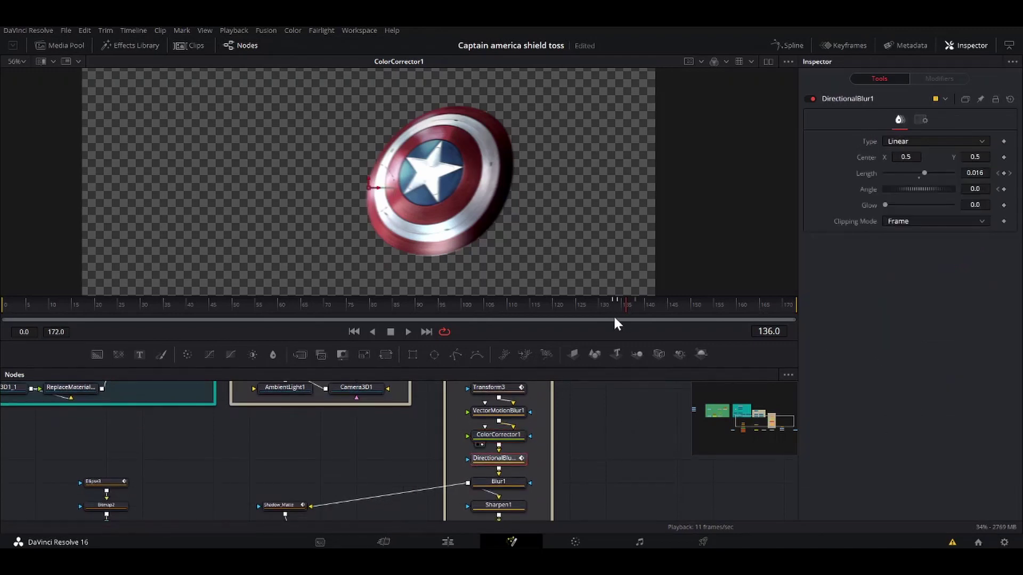
key(1)
click(509, 435)
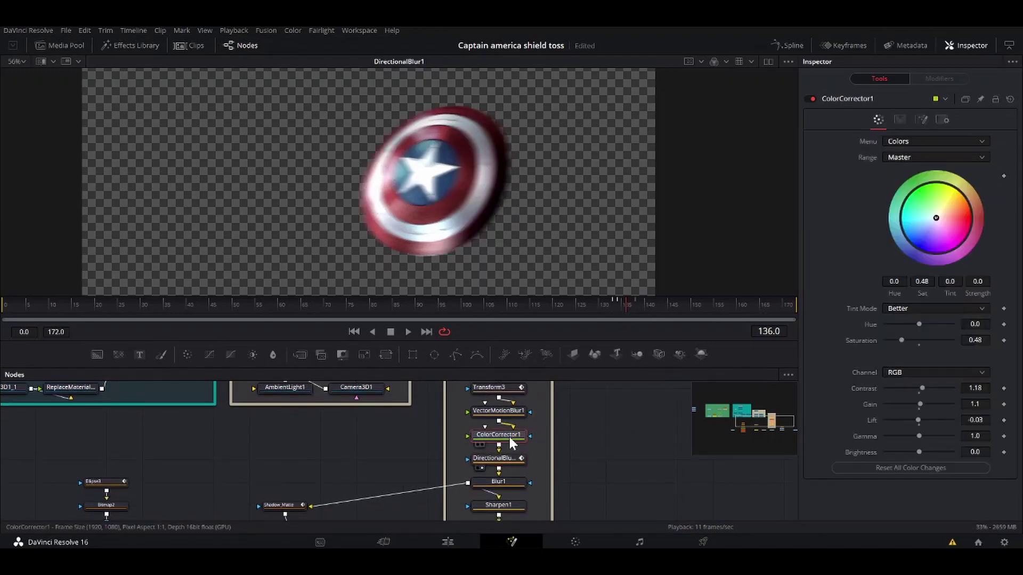
key(1)
From frame 133, step through the directional blur, then view Blur1's softened result.
drag(624, 303, 612, 301)
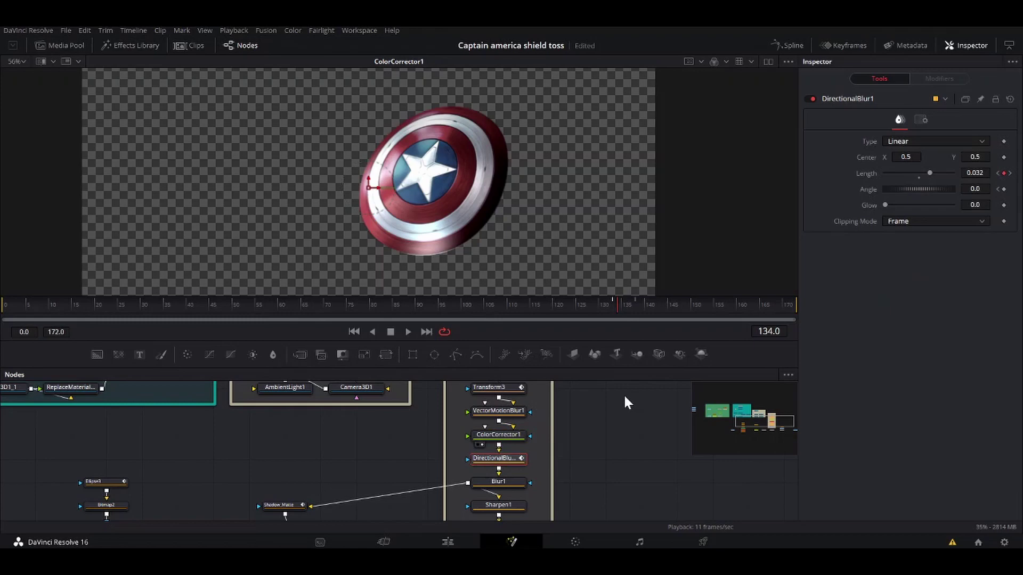
key(1)
key(Right)
key(Right)
key(Right)
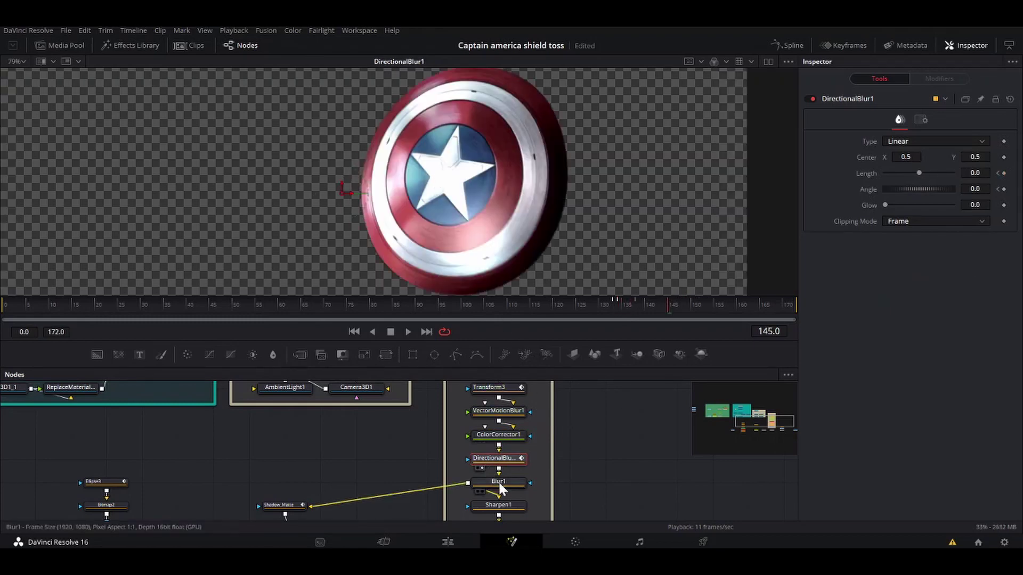
click(500, 484)
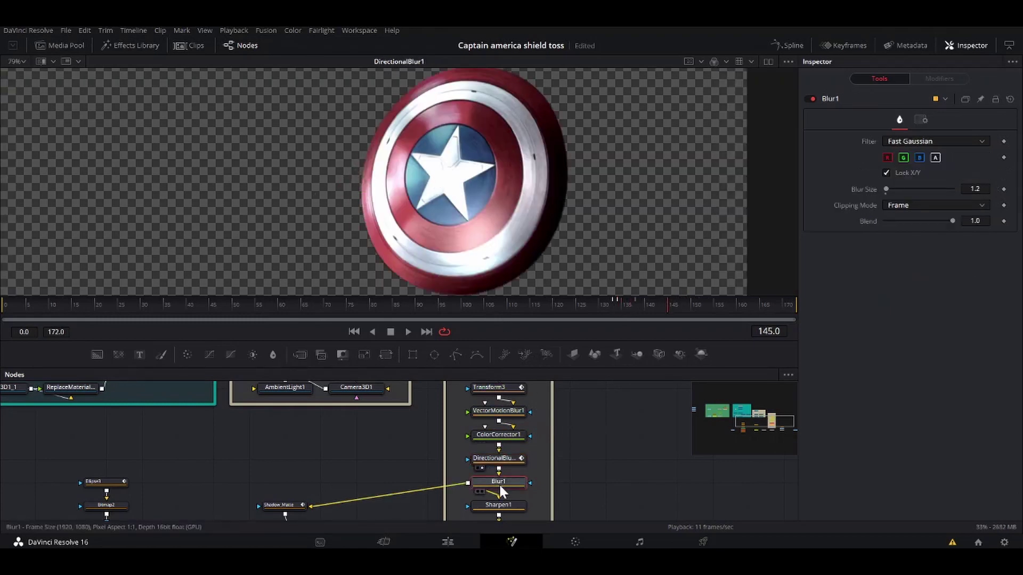
key(1)
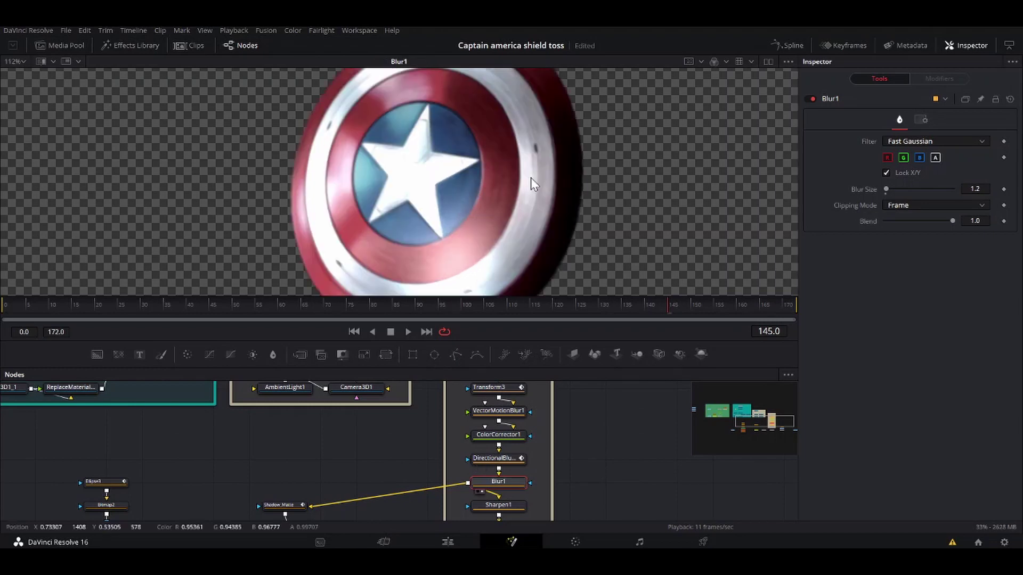
Compare Blur1 and Sharpen1 detail up close.
scroll(593, 468, down, 2)
click(505, 491)
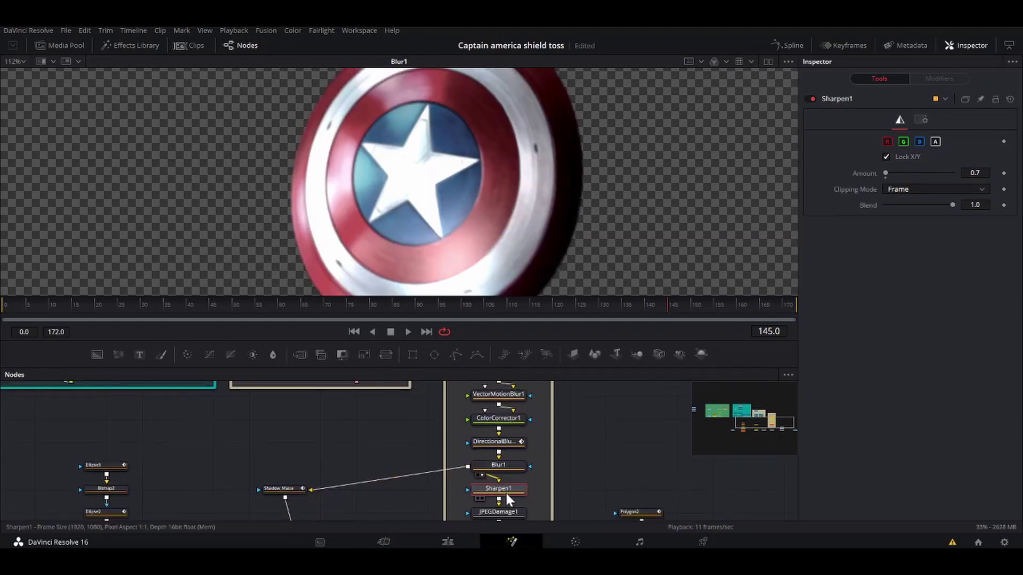
key(1)
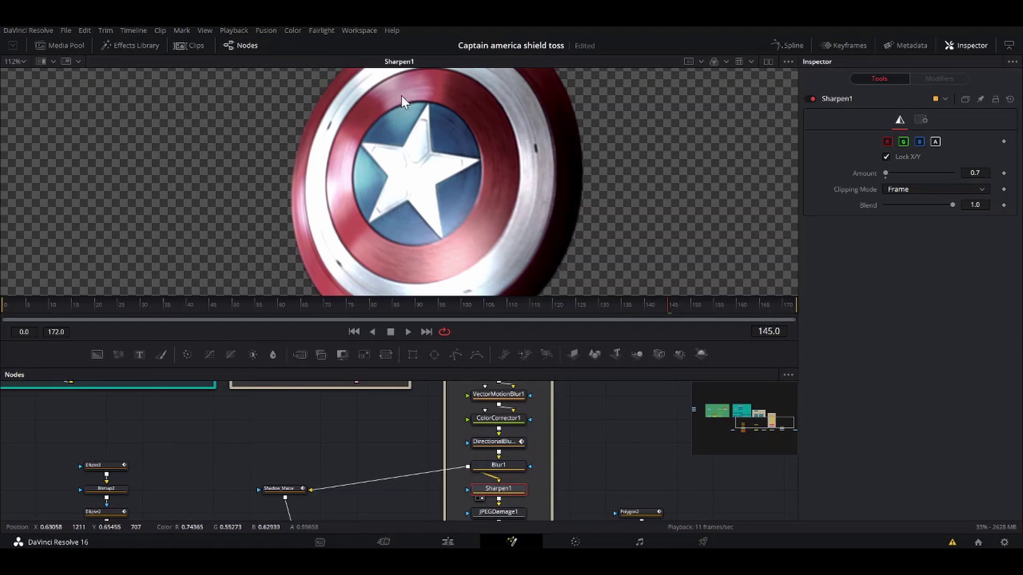
scroll(513, 111, up, 2)
click(499, 465)
key(1)
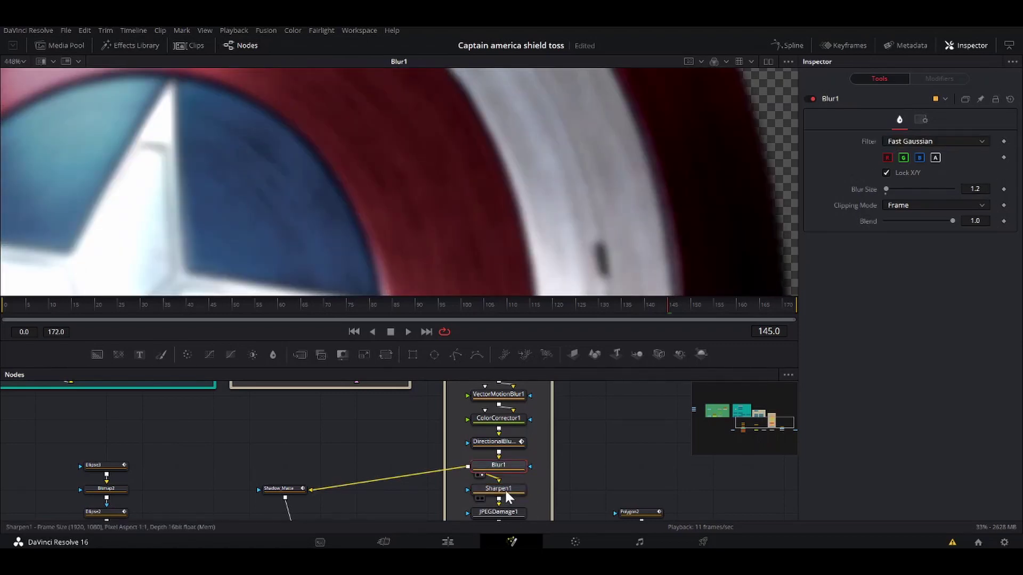
click(504, 488)
key(1)
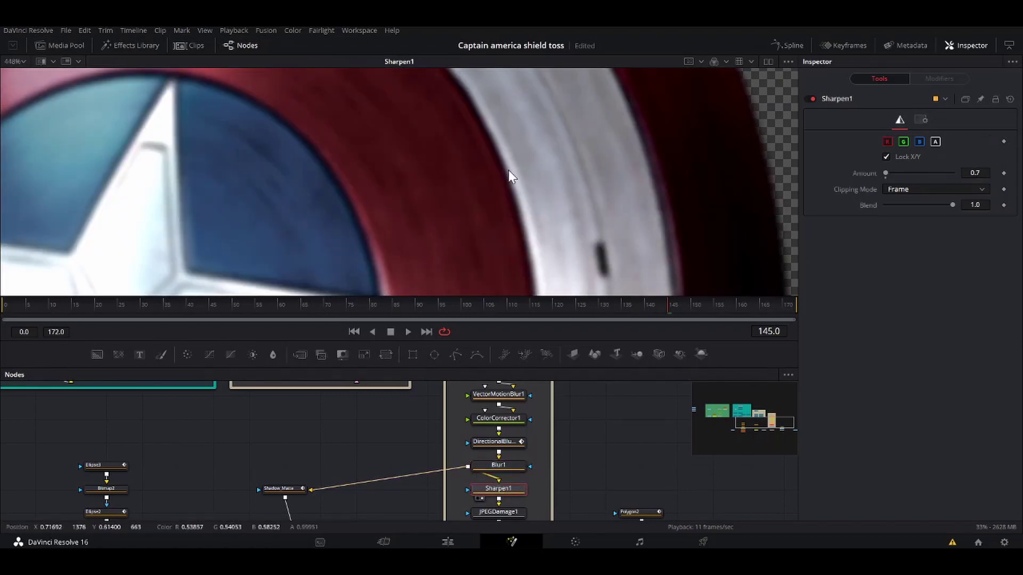
Fit the whole room frame in view and show Sharpen1's sharpened shield.
key(ctrl+f)
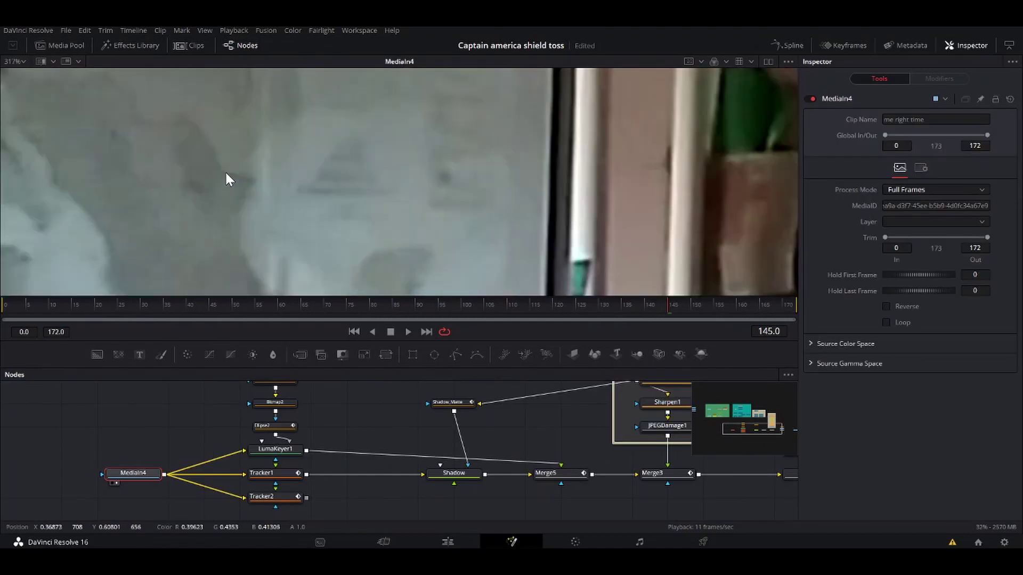
scroll(225, 170, up, 2)
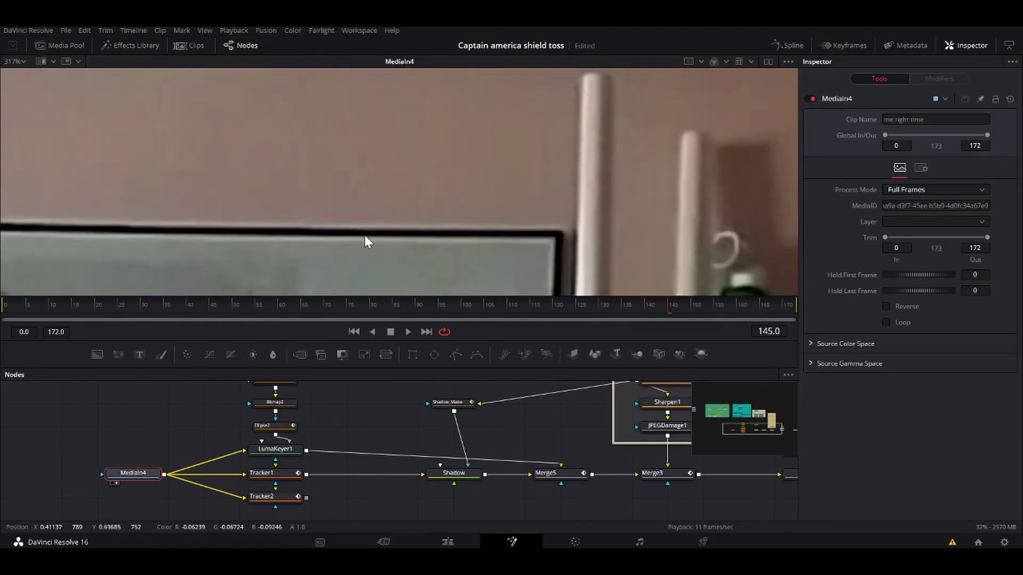
key(ctrl+f)
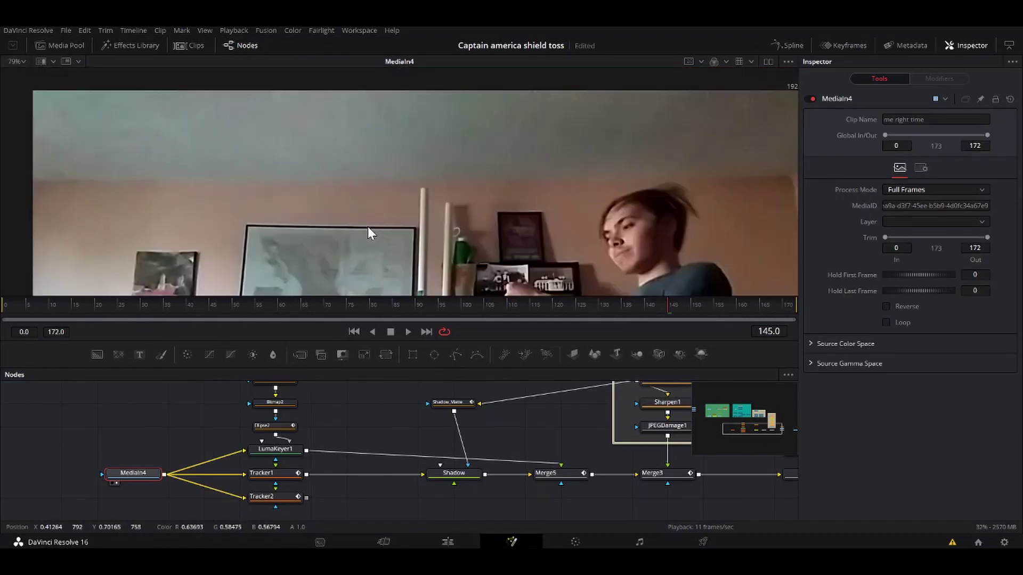
click(670, 404)
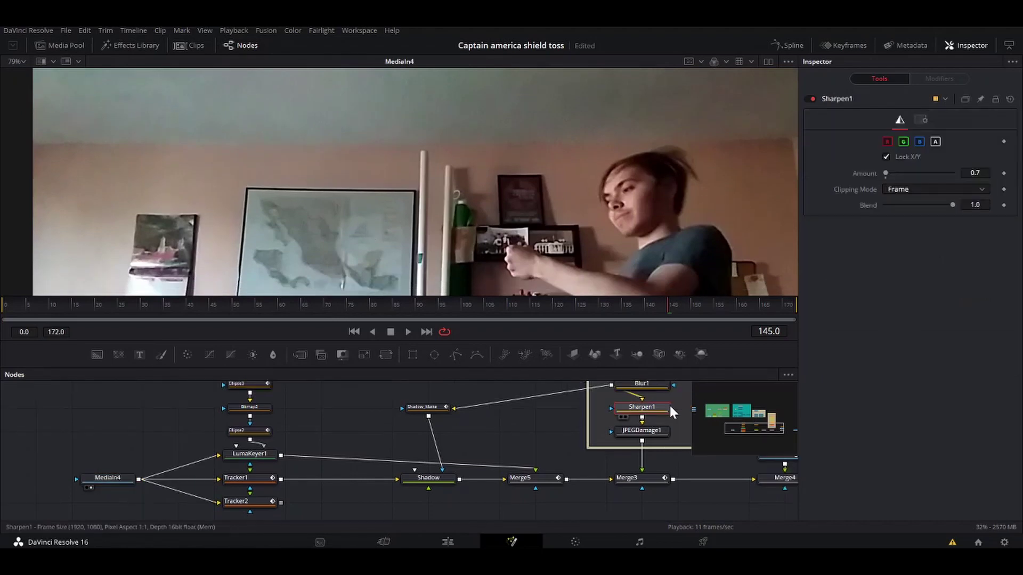
key(1)
View JPEGDamage1's compression-damaged shield, then select Merge3.
scroll(646, 203, up, 2)
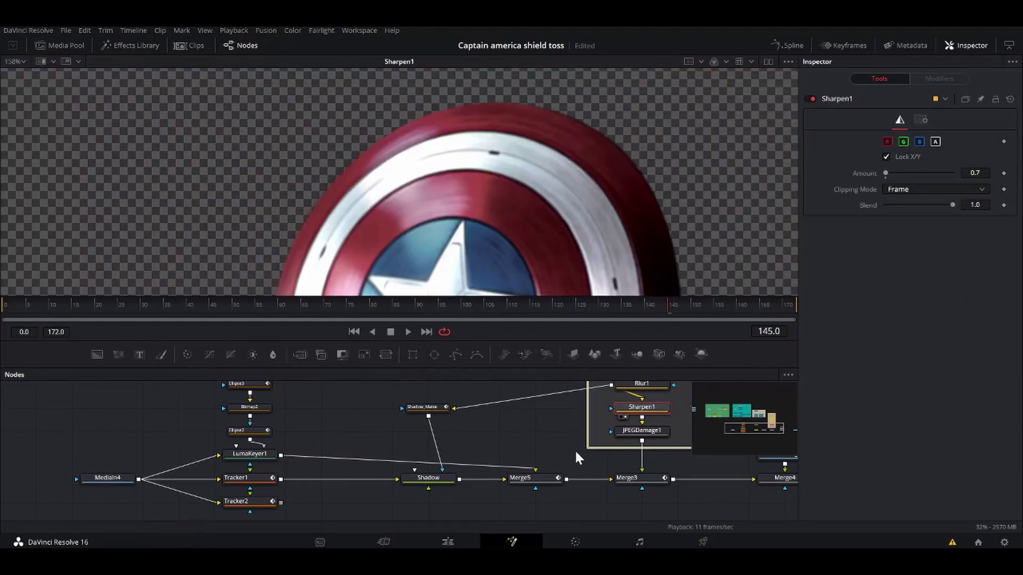
click(639, 433)
key(1)
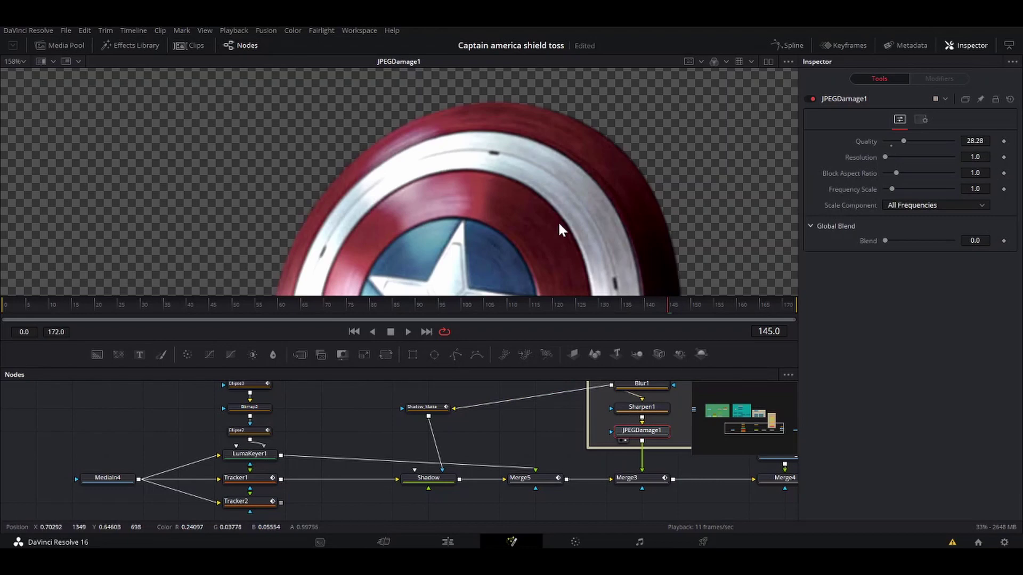
scroll(558, 221, up, 2)
scroll(550, 208, down, 2)
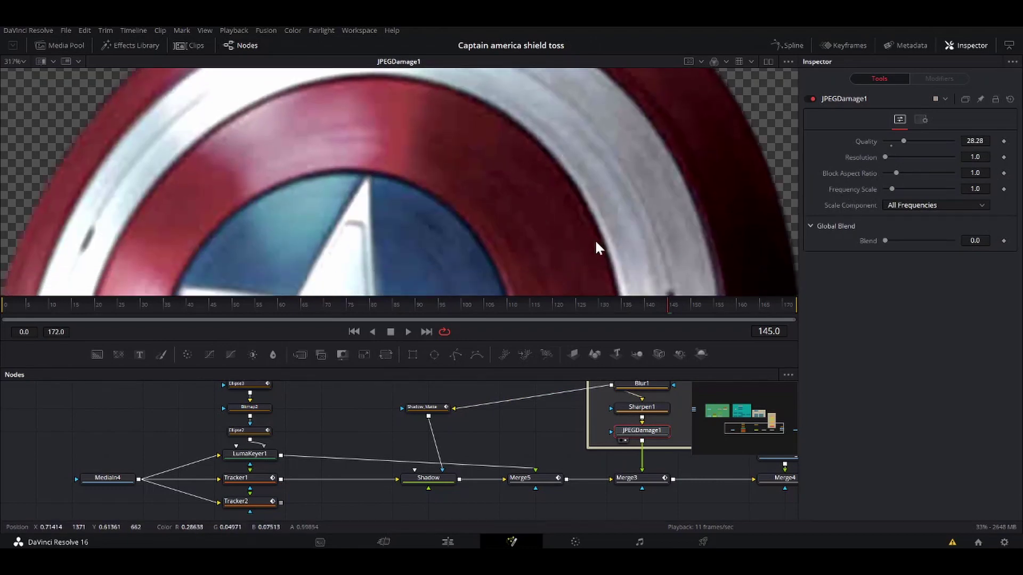
scroll(594, 239, down, 6)
click(627, 478)
View Merge3's composite and switch the Shadow node off and back on to compare.
key(1)
click(445, 481)
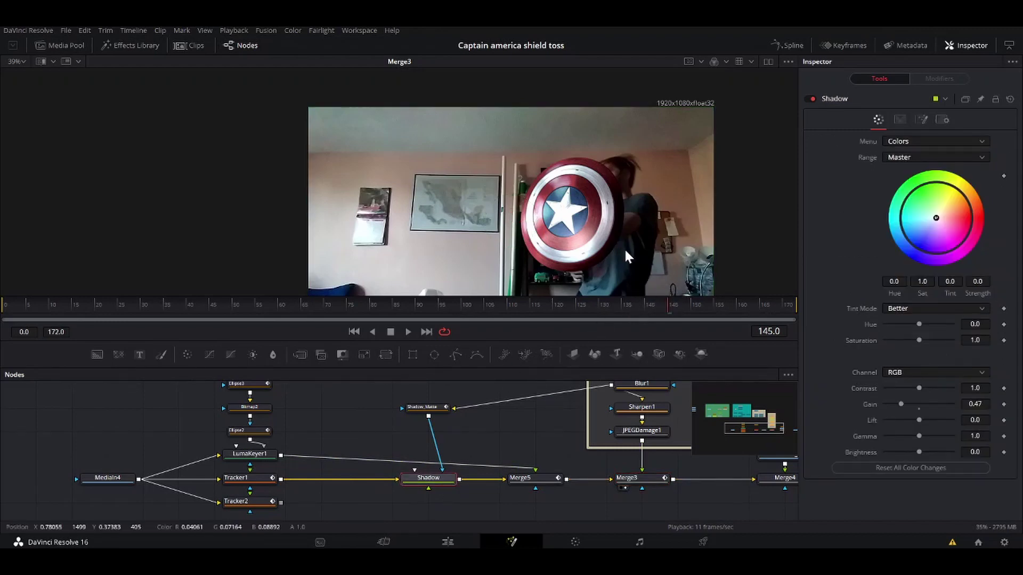
scroll(625, 248, up, 2)
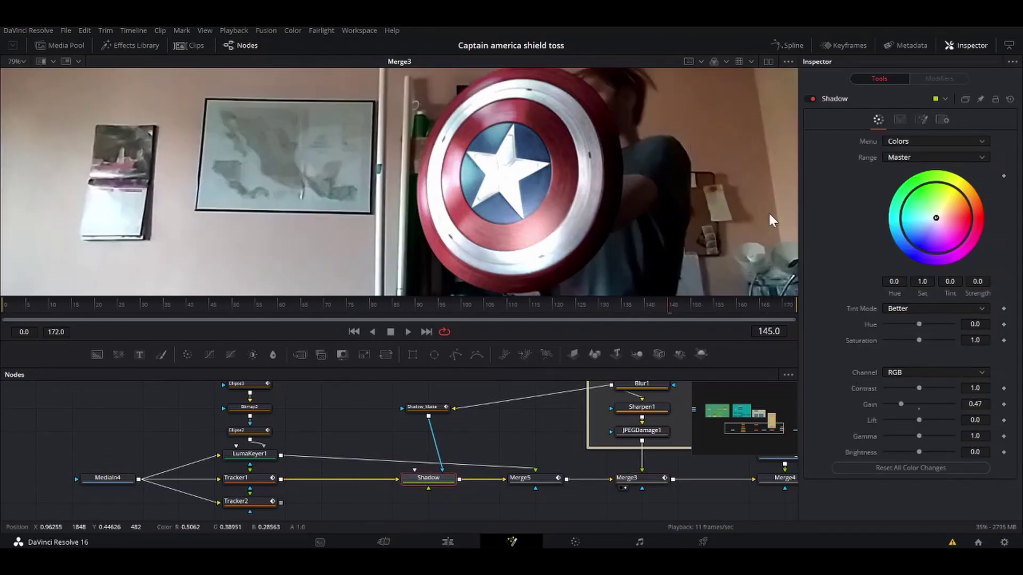
click(810, 99)
click(810, 99)
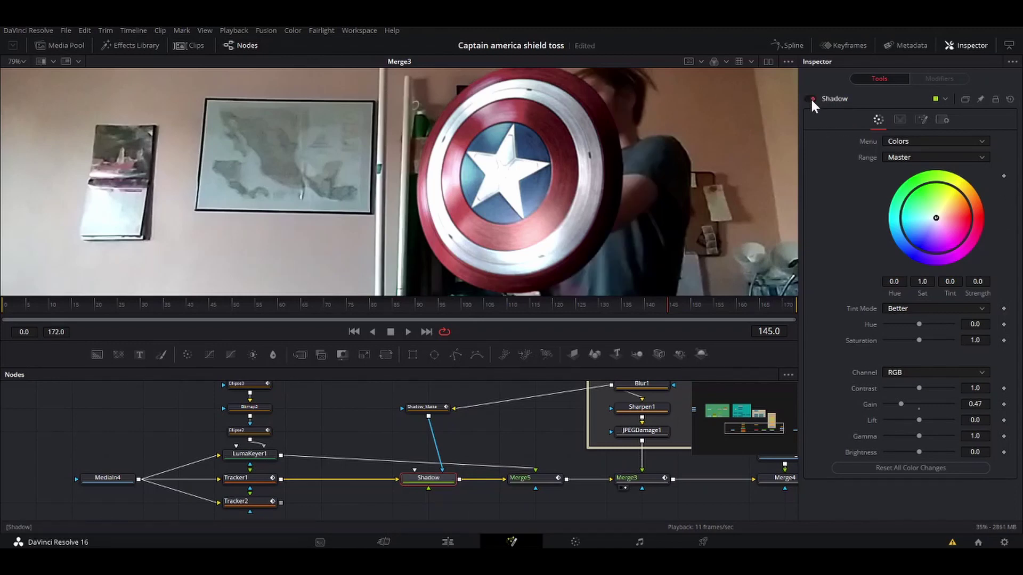
Inspect Blur1 and the Shadow_Matte, then view Shadow's darkened room footage.
scroll(535, 408, up, 2)
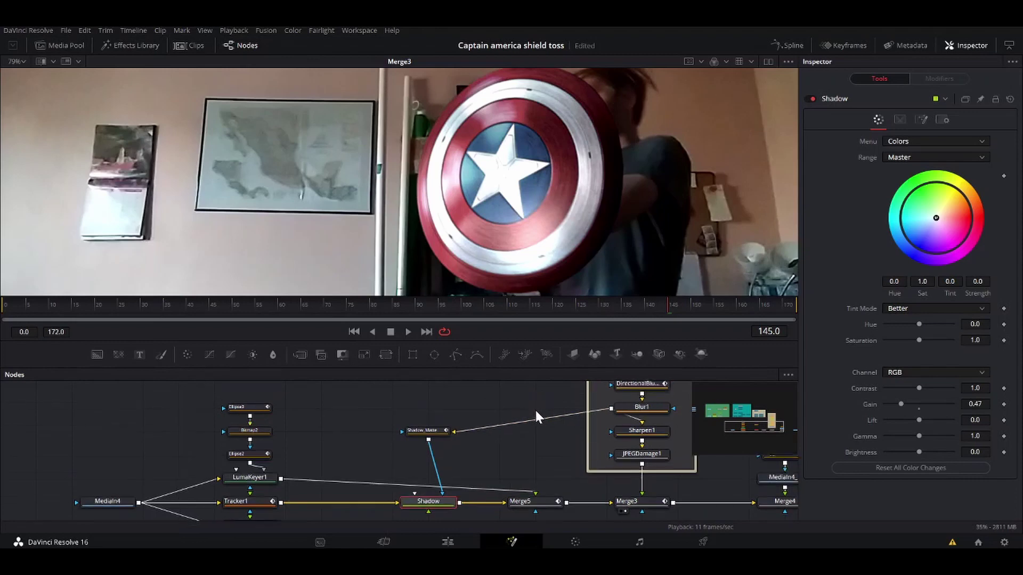
click(654, 415)
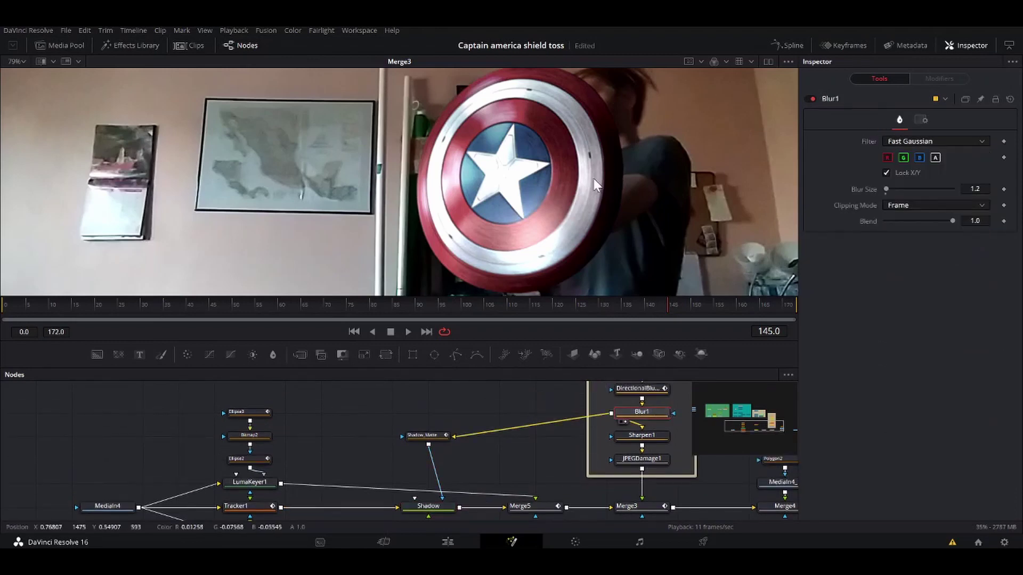
key(1)
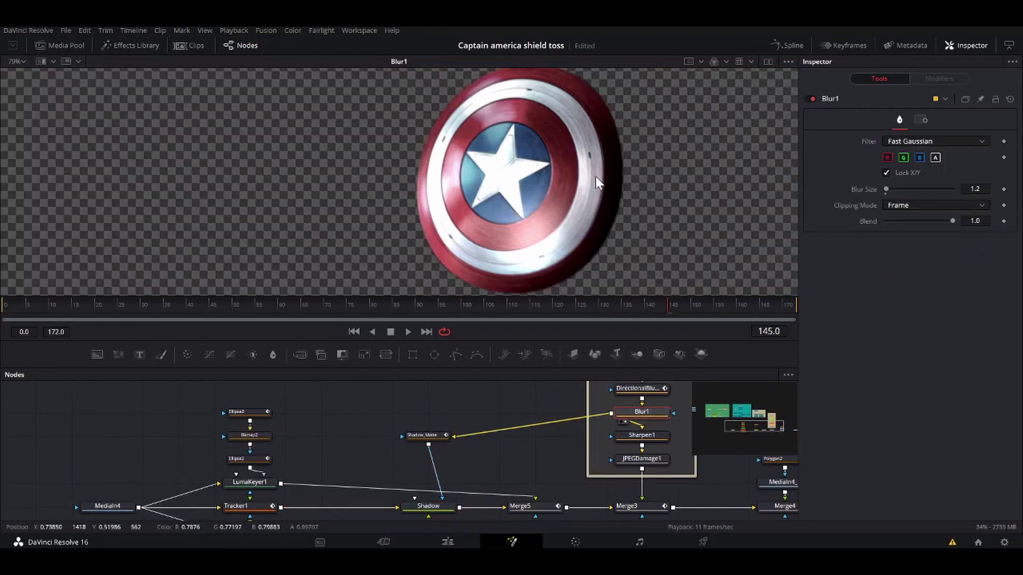
click(440, 436)
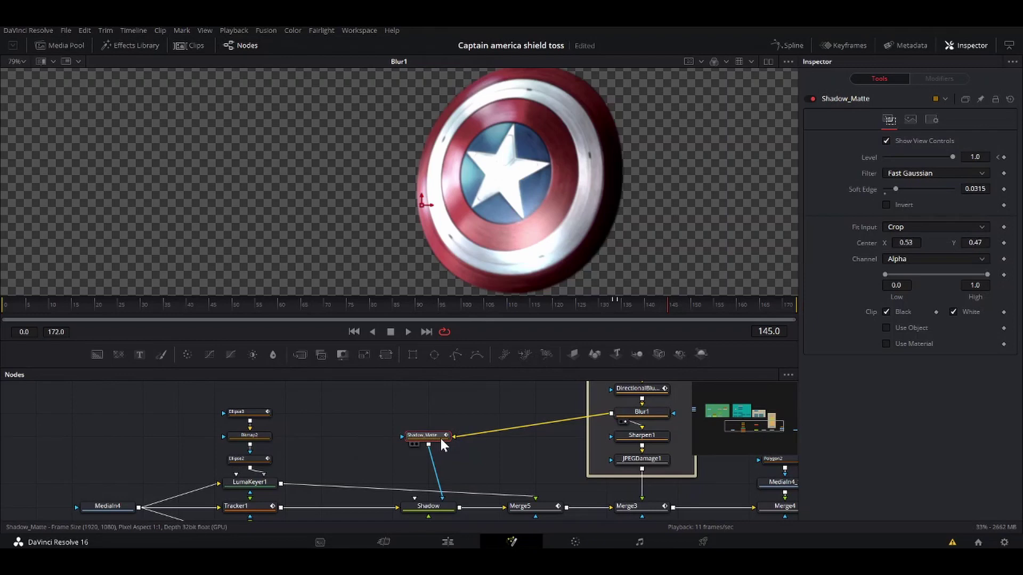
key(1)
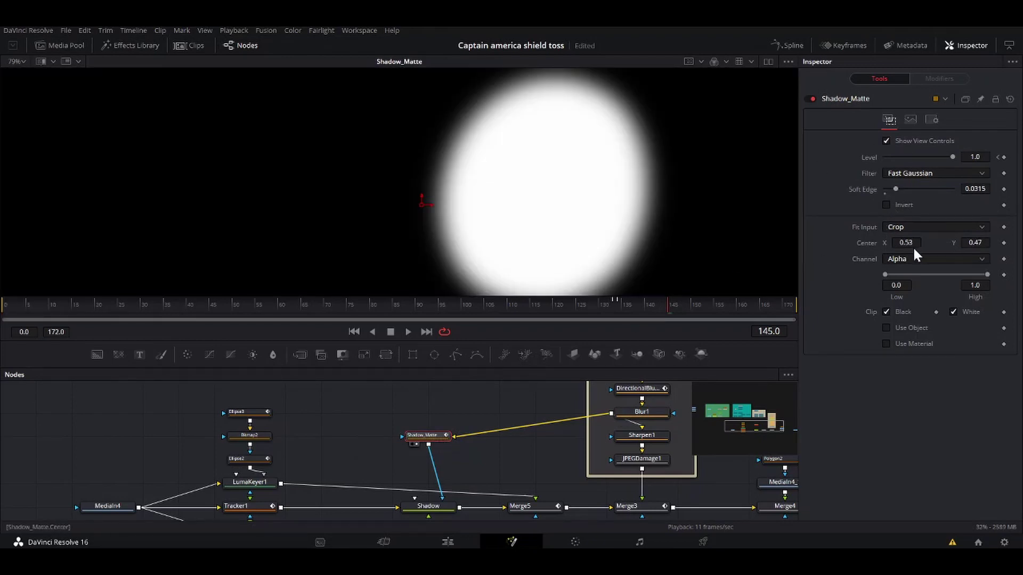
click(425, 506)
scroll(434, 510, down, 1)
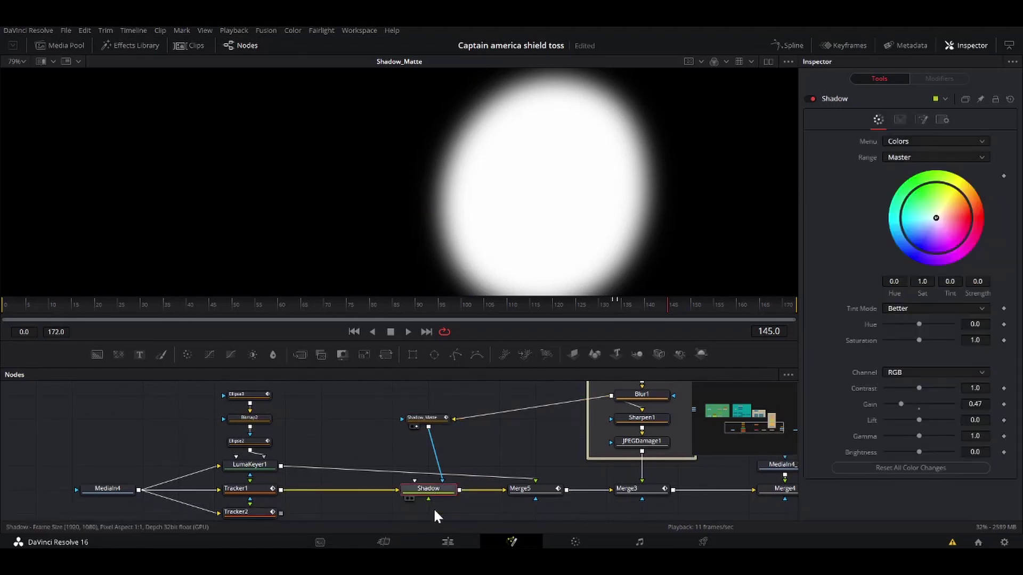
key(1)
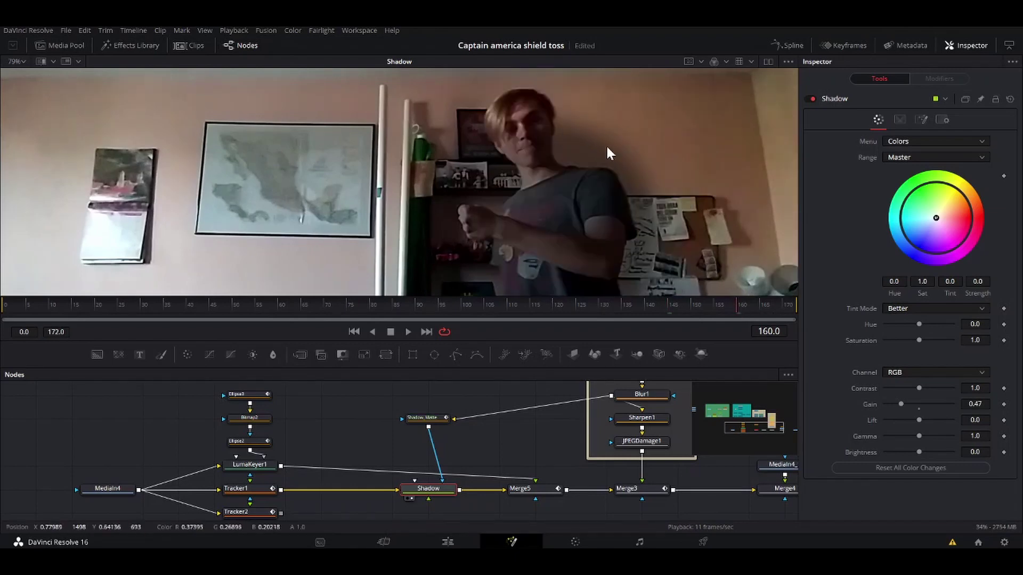
View LumaKeyer1's key and Tracker2's output, scrubbing from frame 149 to about 156.
click(237, 465)
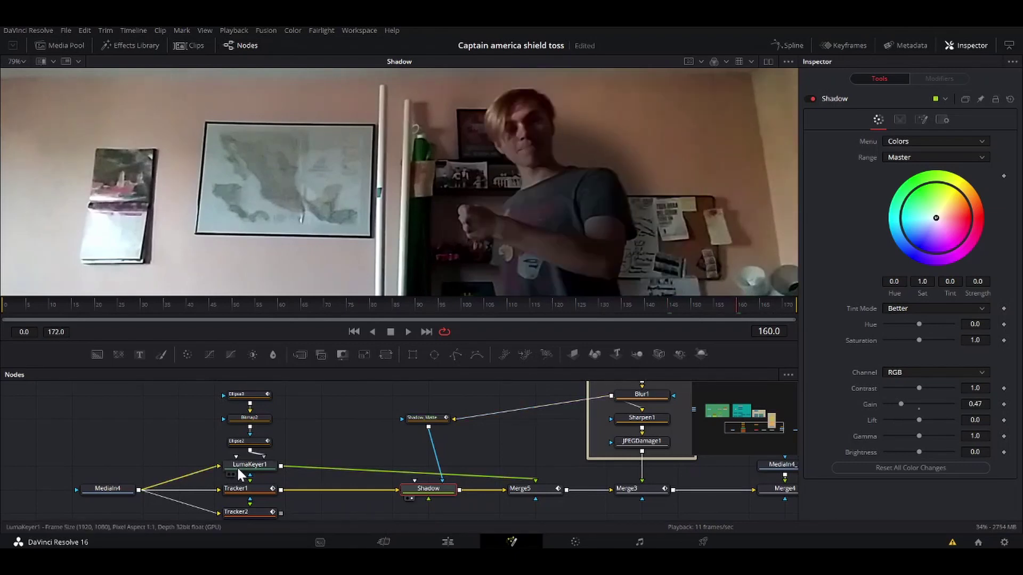
key(1)
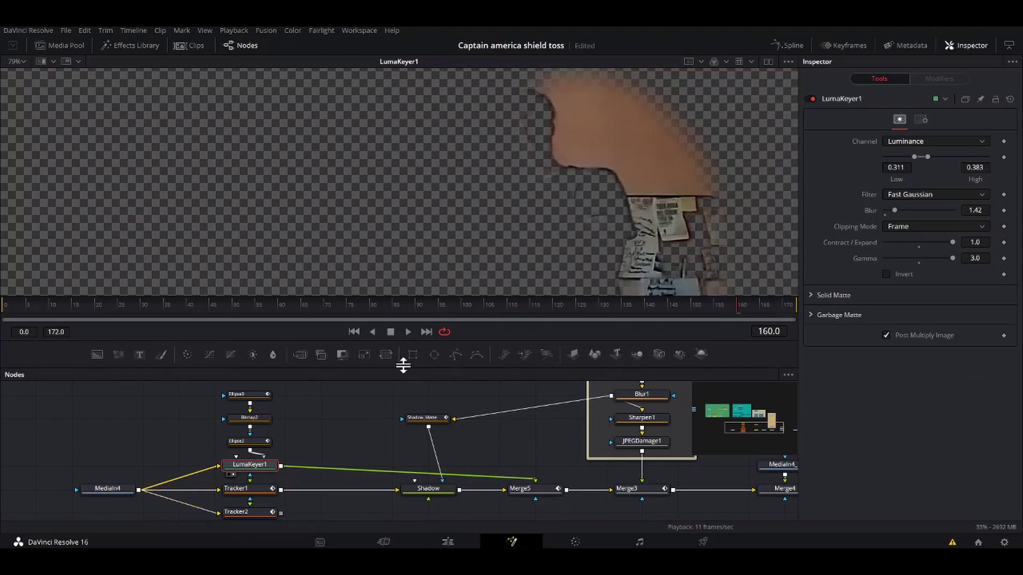
click(256, 509)
scroll(255, 509, down, 1)
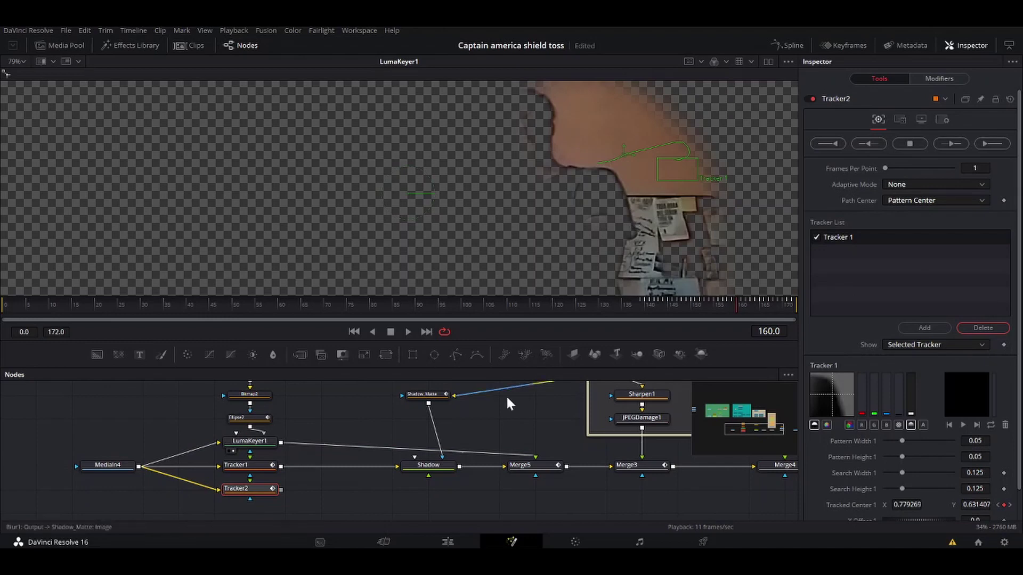
key(1)
click(699, 305)
drag(703, 306, 730, 303)
Check the Ellipse2 mask and the LumaKeyer1 output again.
click(251, 418)
key(1)
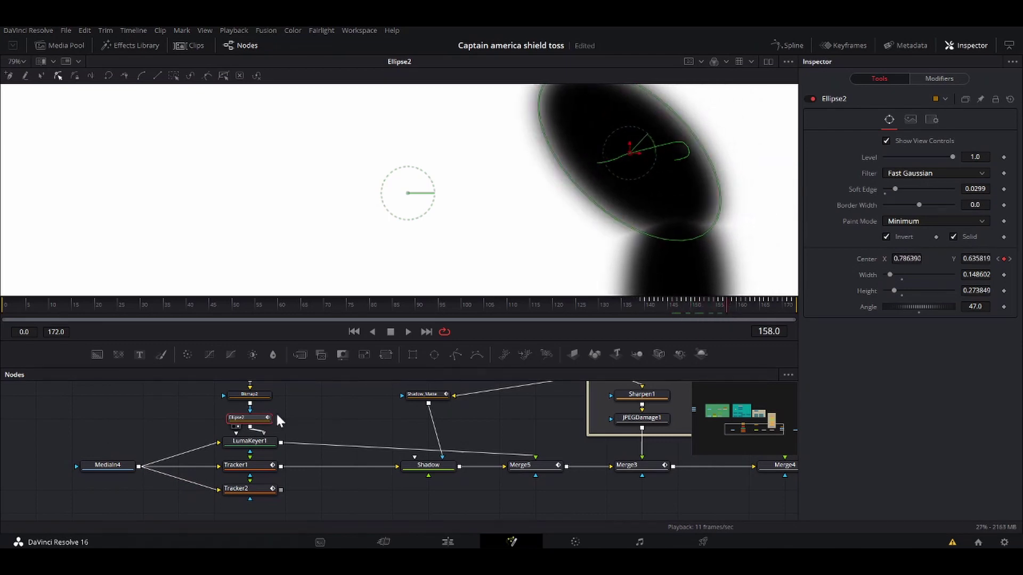
click(265, 439)
key(1)
View the Shadow, Merge5 and finally Merge3 outputs in turn.
click(533, 465)
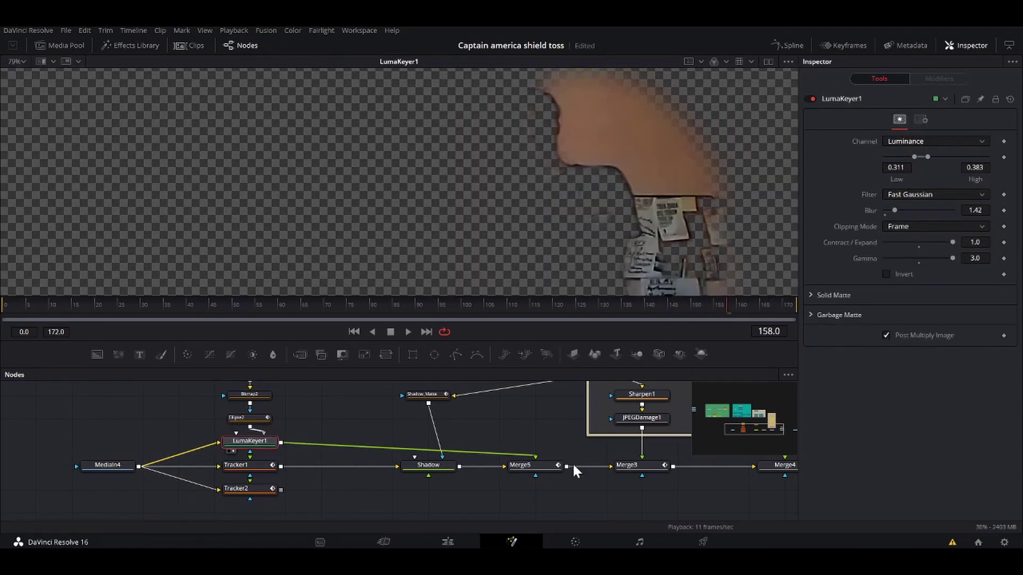
click(452, 466)
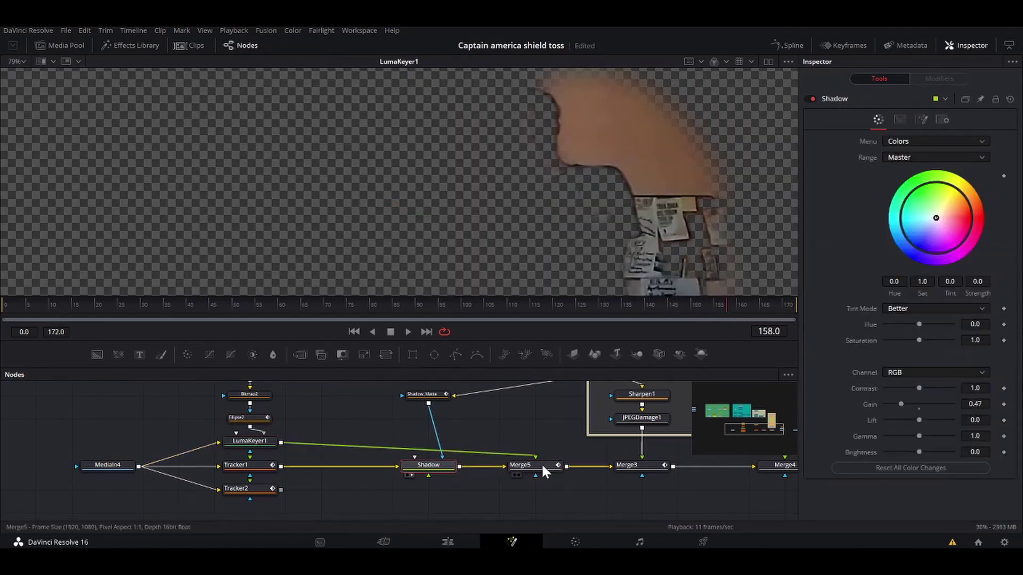
key(1)
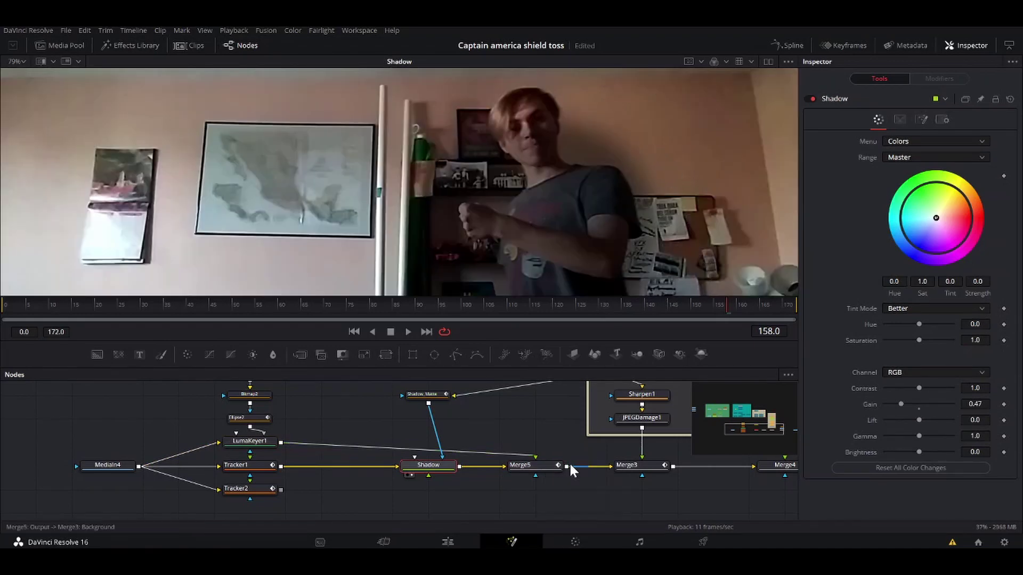
click(546, 462)
key(1)
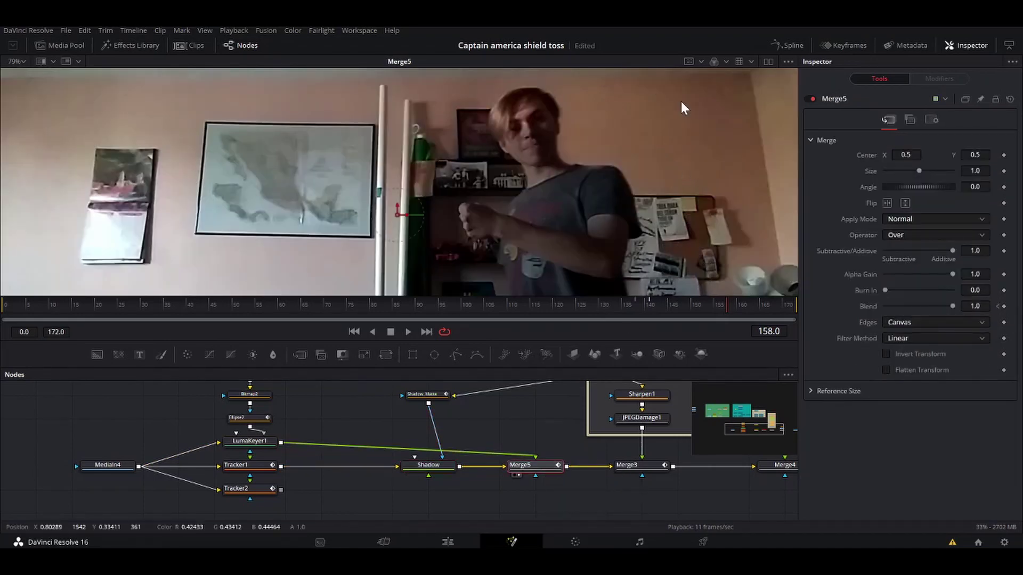
click(626, 466)
key(1)
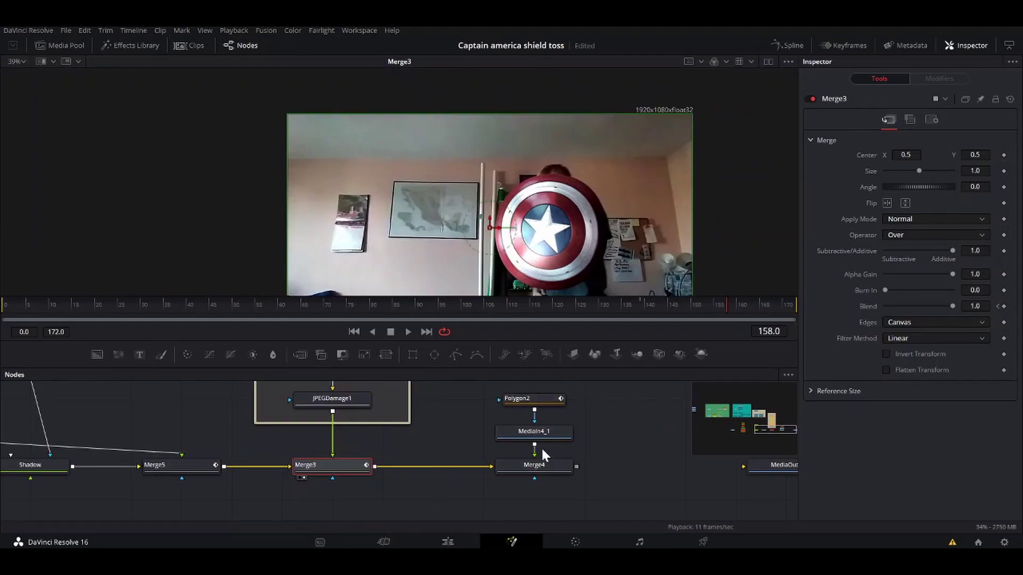
View the Polygon2-masked MediaIn4_1 arm clip and scrub frames 75–80 to check the mask.
click(544, 433)
click(527, 398)
scroll(526, 397, up, 1)
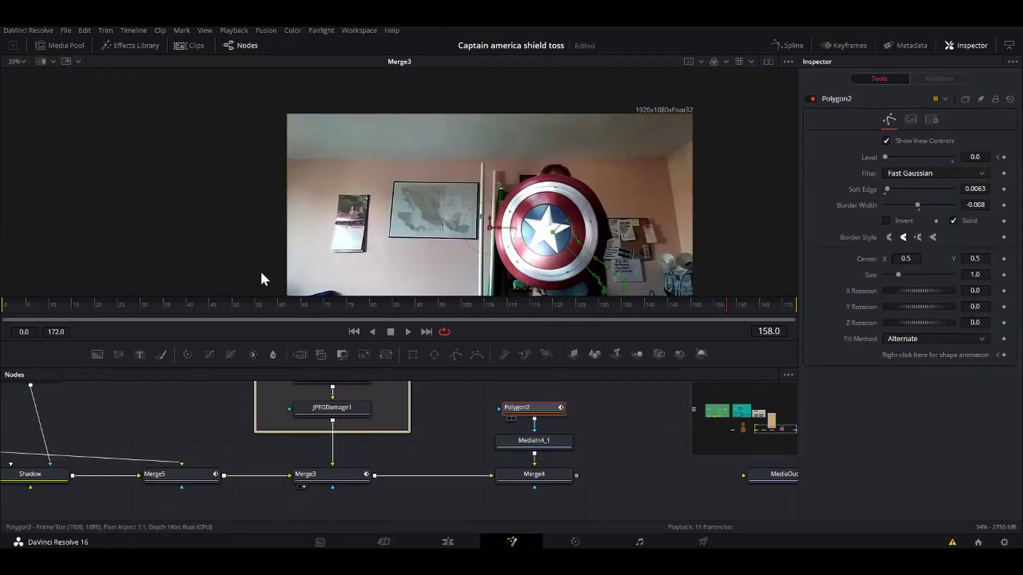
click(350, 304)
click(554, 438)
scroll(563, 270, down, 3)
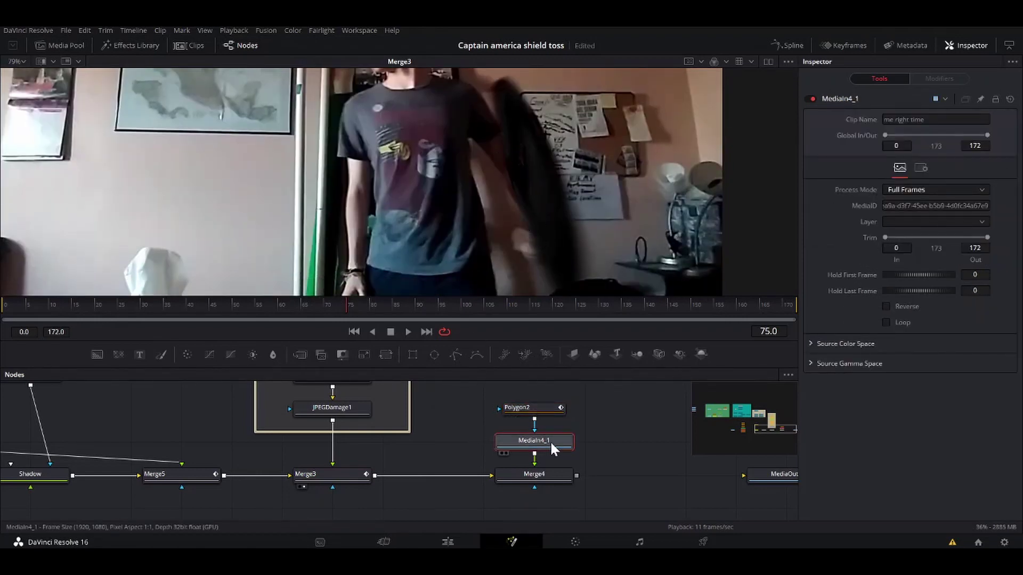
key(1)
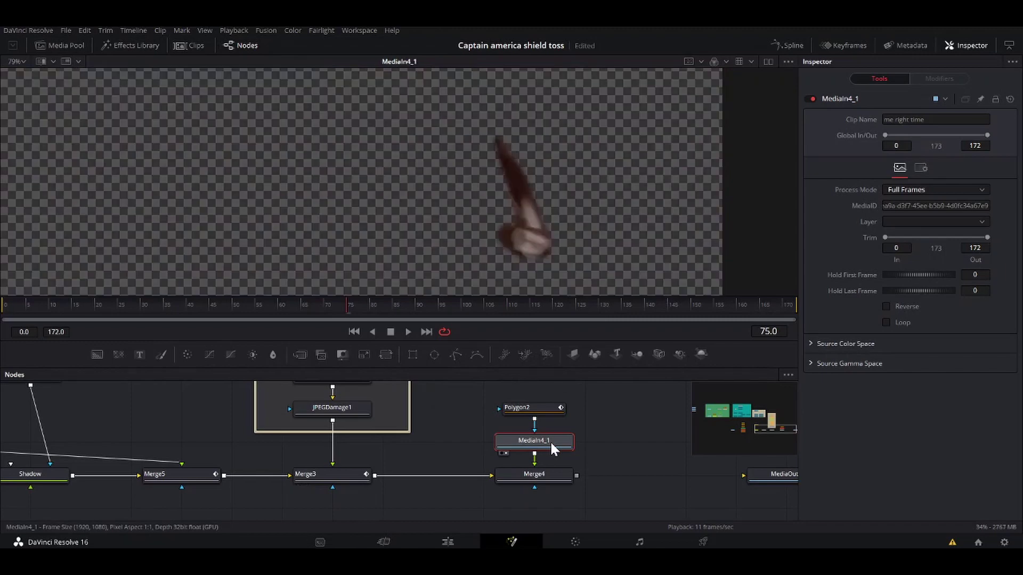
click(540, 404)
mouse_move(338, 307)
mouse_down()
mouse_move(370, 308)
mouse_move(342, 312)
mouse_move(352, 308)
mouse_up()
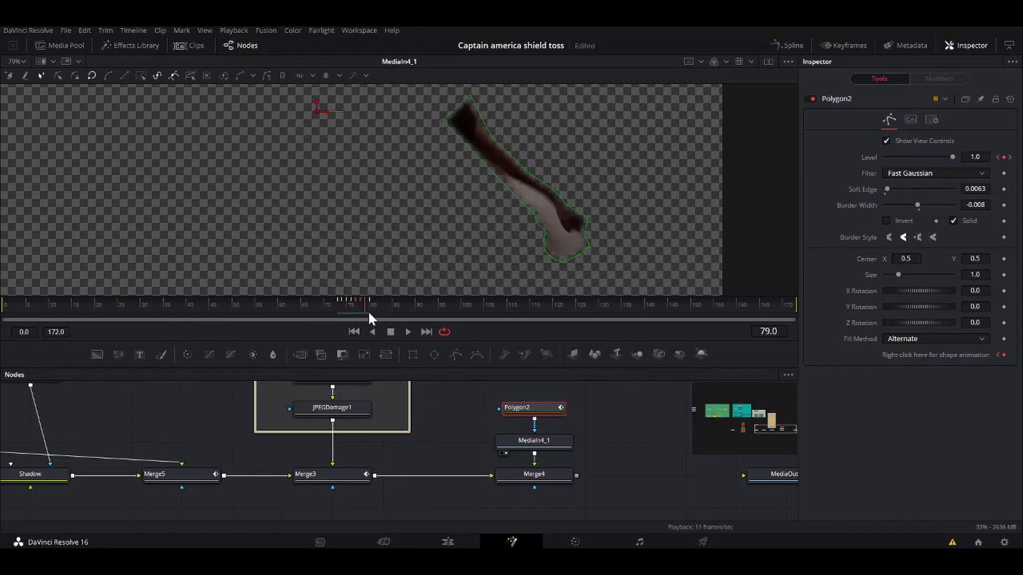
Show Merge4's final composite with the arm layered over the shield.
click(541, 474)
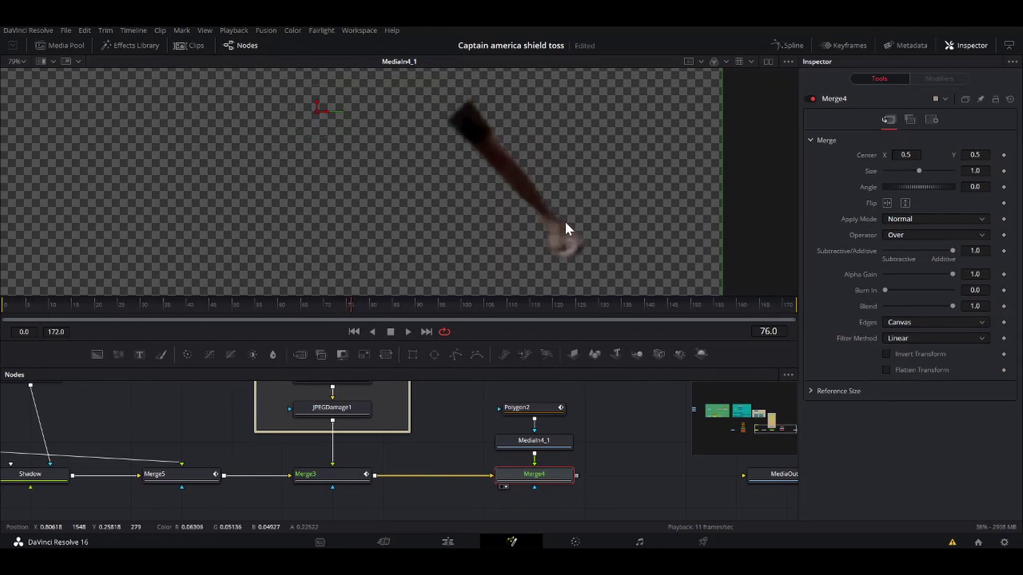
key(1)
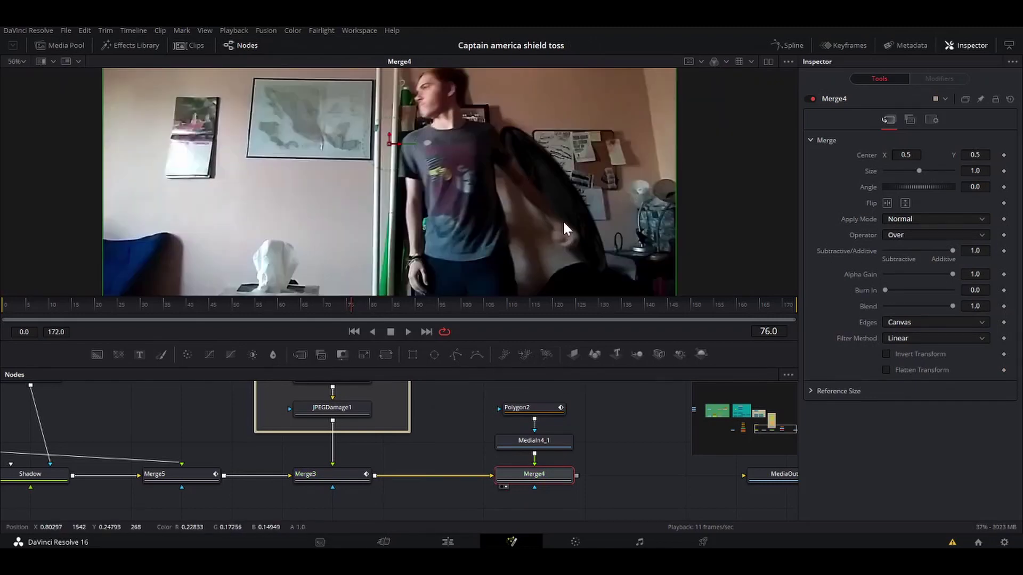
scroll(549, 184, down, 2)
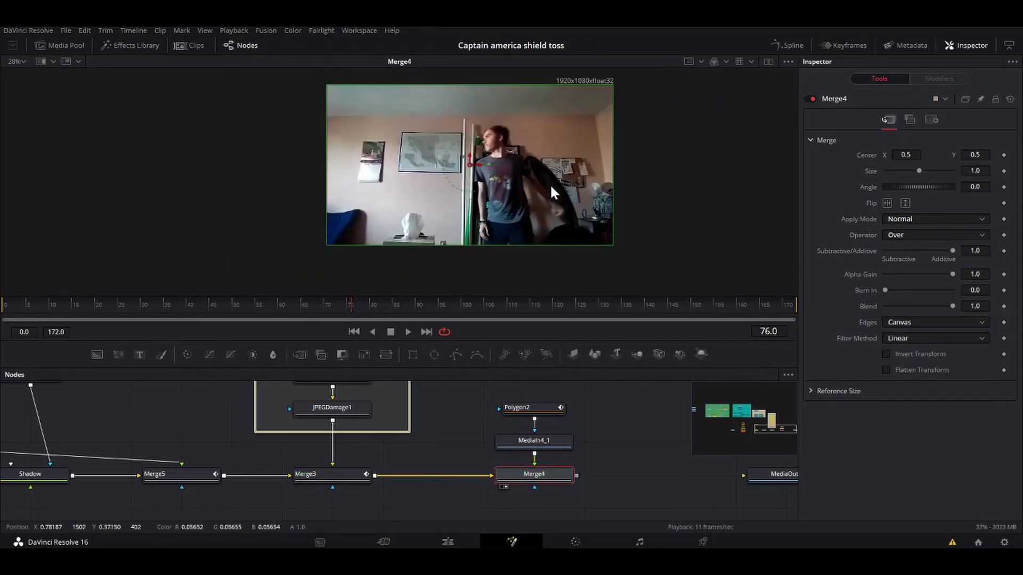
scroll(550, 183, up, 1)
scroll(609, 440, right, 3)
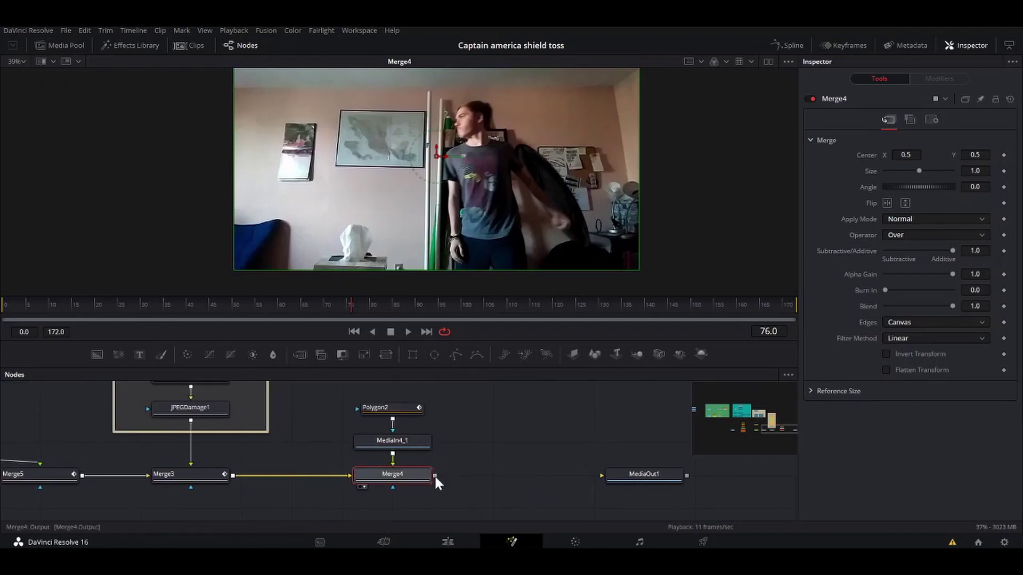